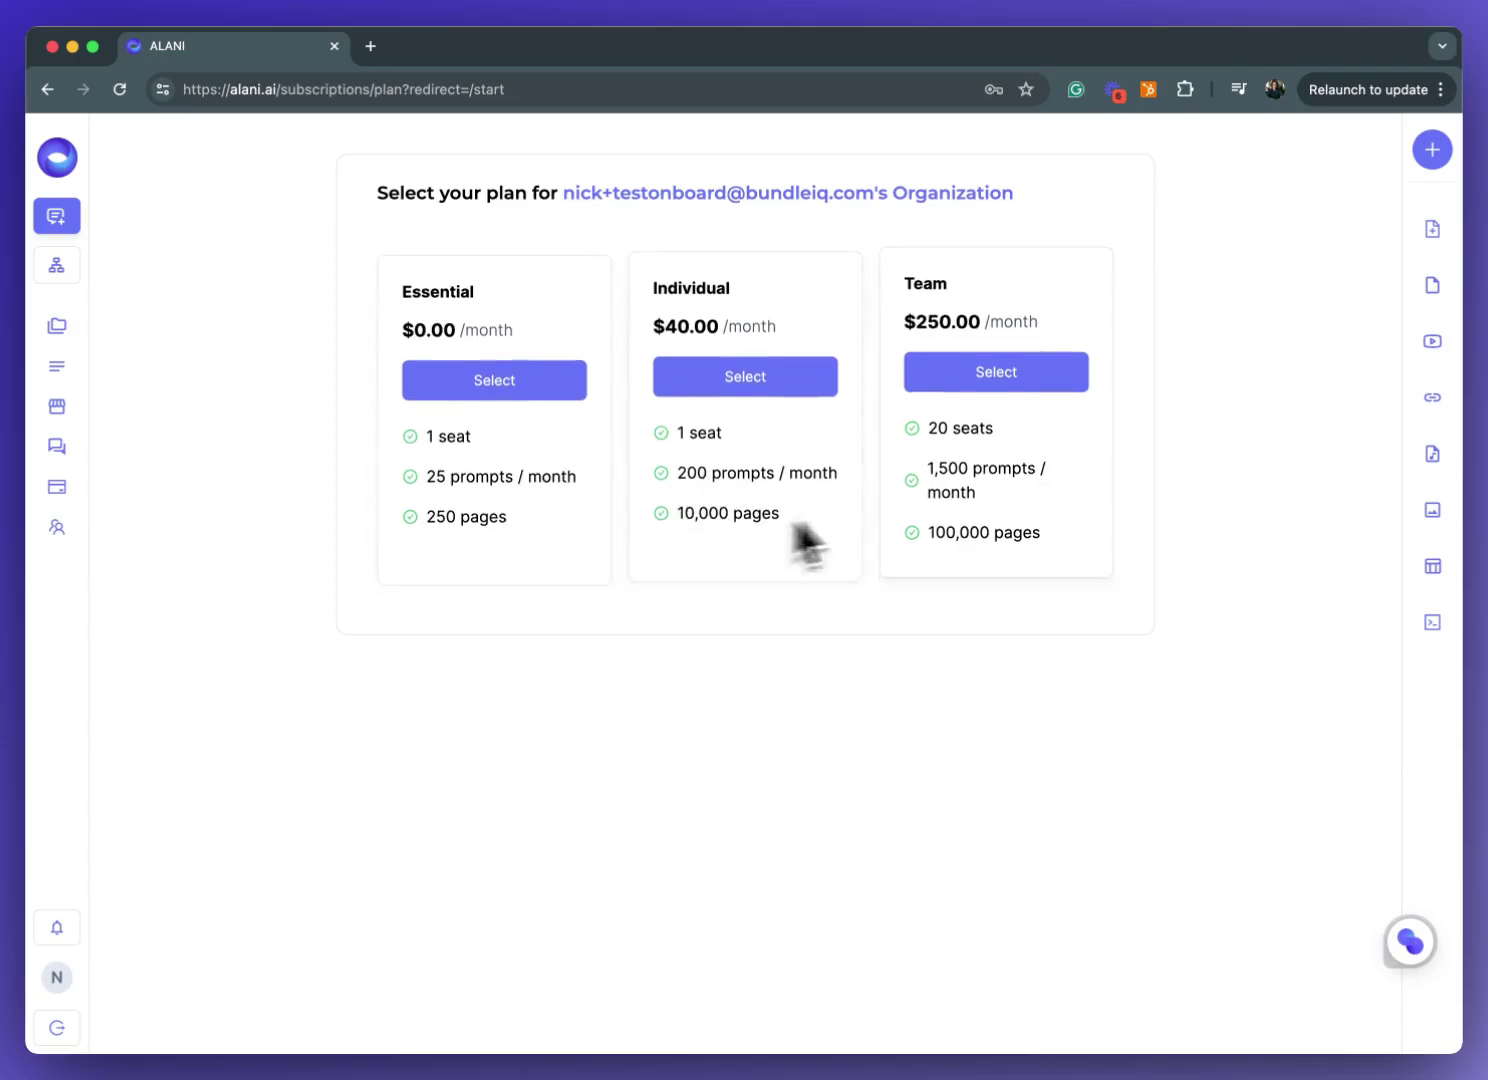
Select the free Essential plan for the organization and continue without a credit card
{"action": "left_click", "coordinate": [500, 385]}
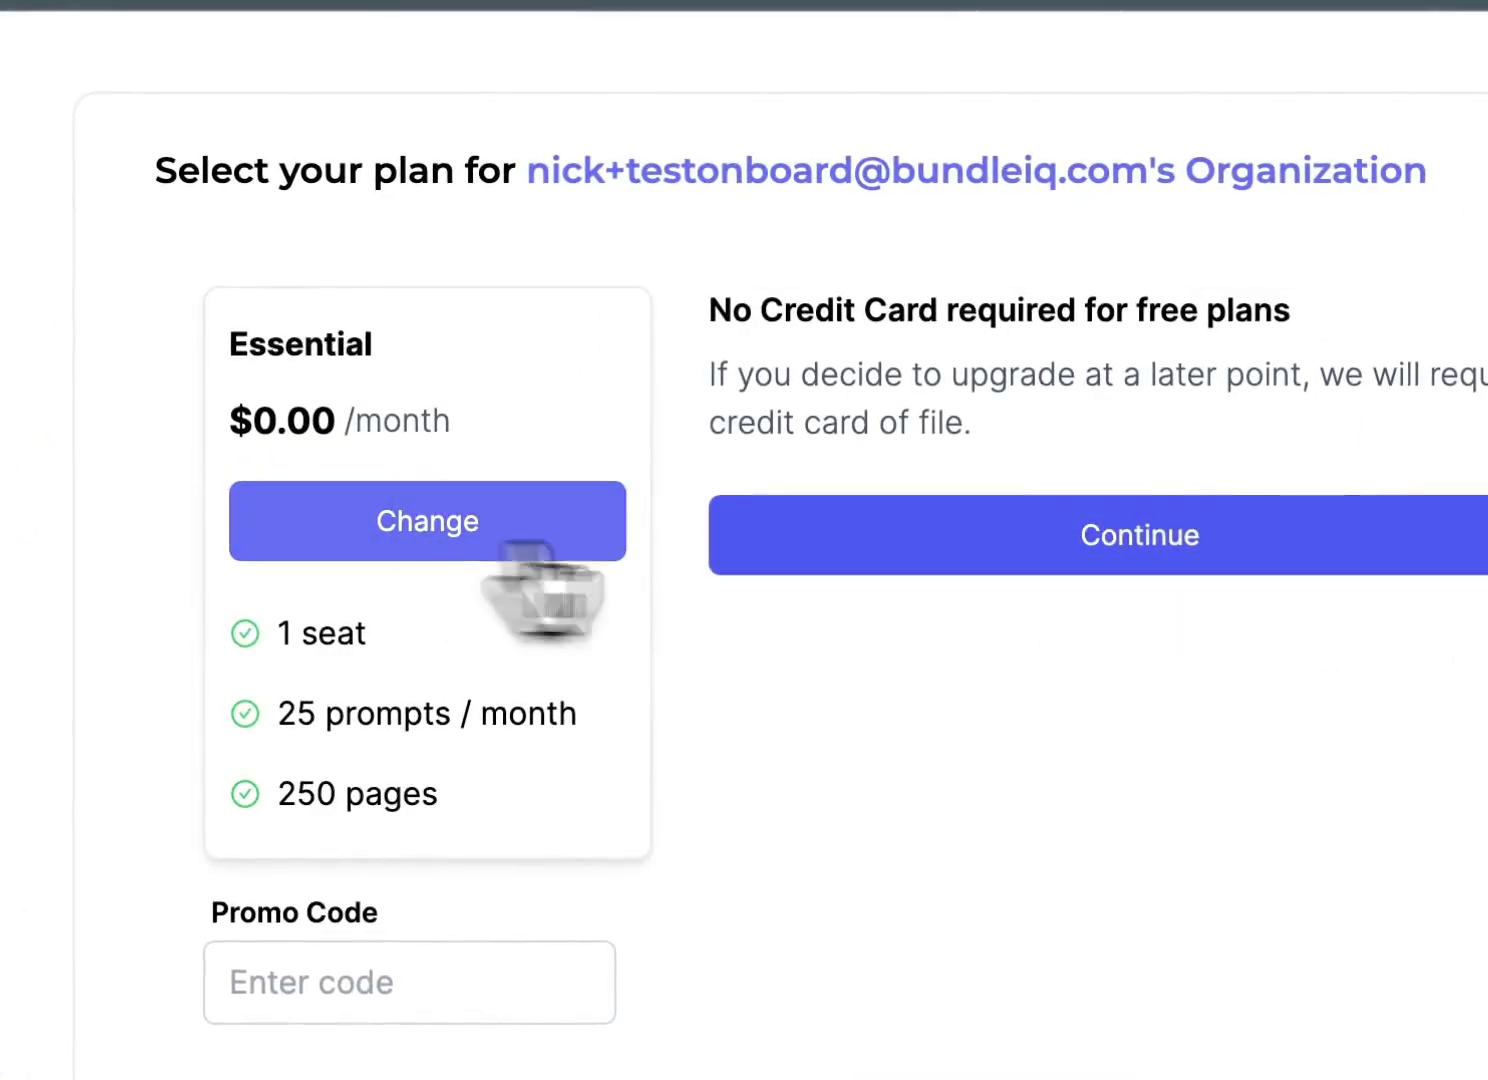
{"action": "left_click", "coordinate": [1093, 550]}
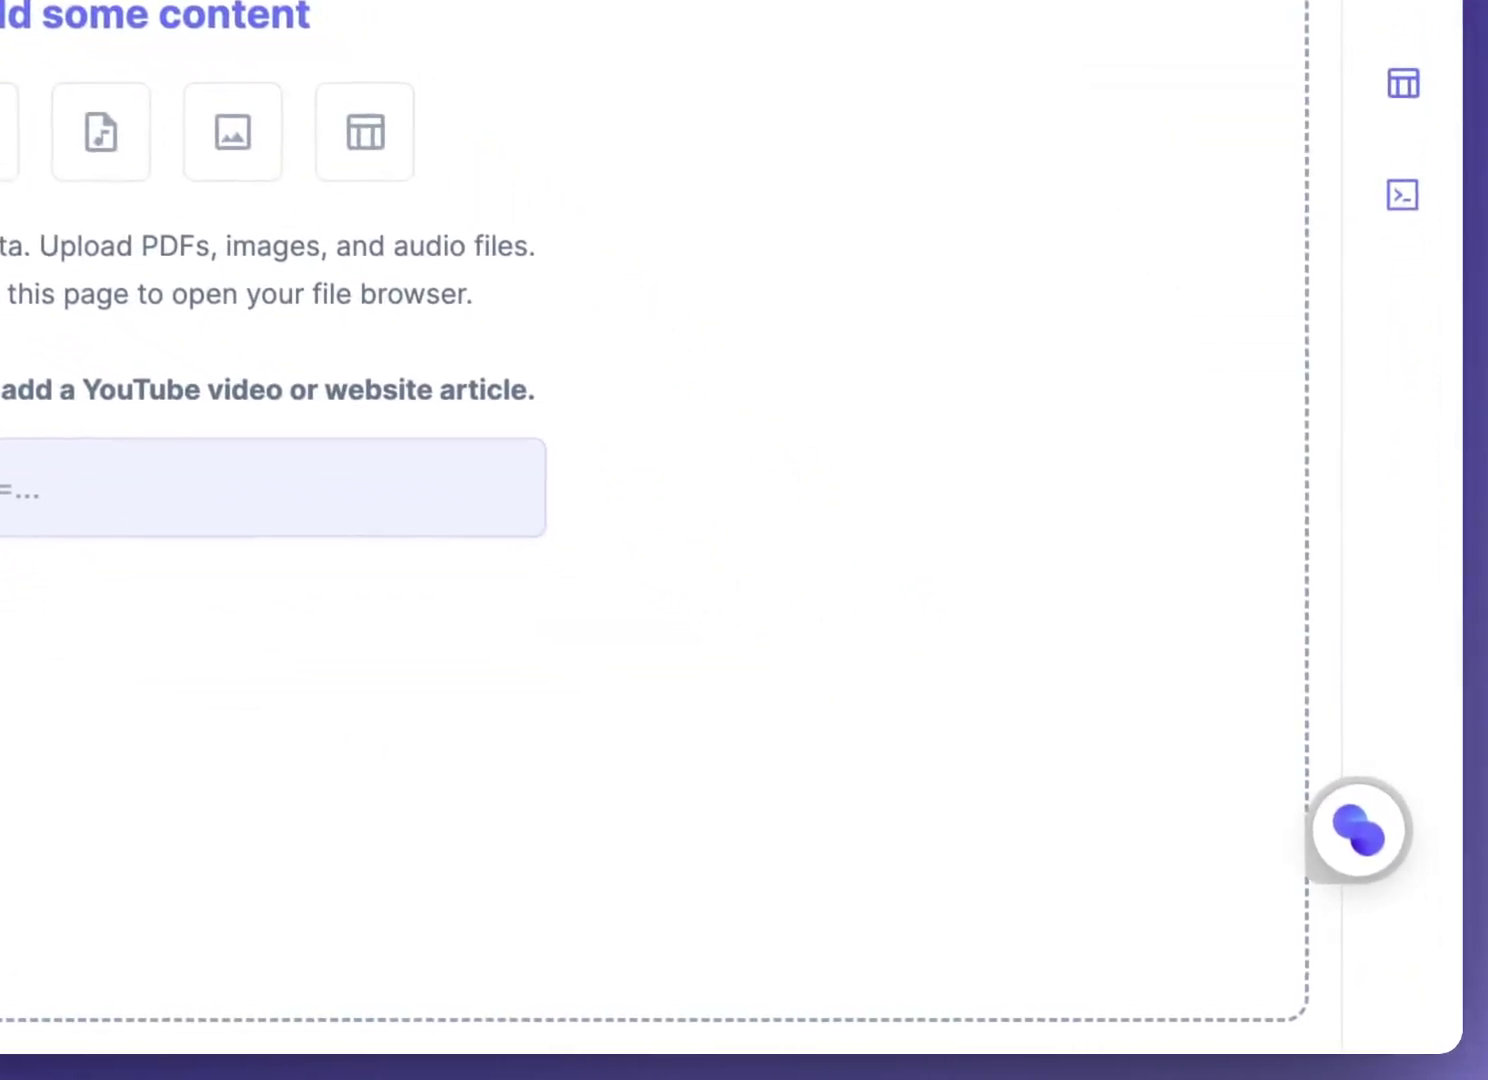
Add AI_Technology_Observer.pdf, ESMA_ESG_fund_naming_rules.pdf and Global_ESG_Q1_2024_Flows_Report.pdf to the first bundle and continue
{"action": "left_click_drag", "start_coordinate": [1480, 640], "coordinate": [318, 501]}
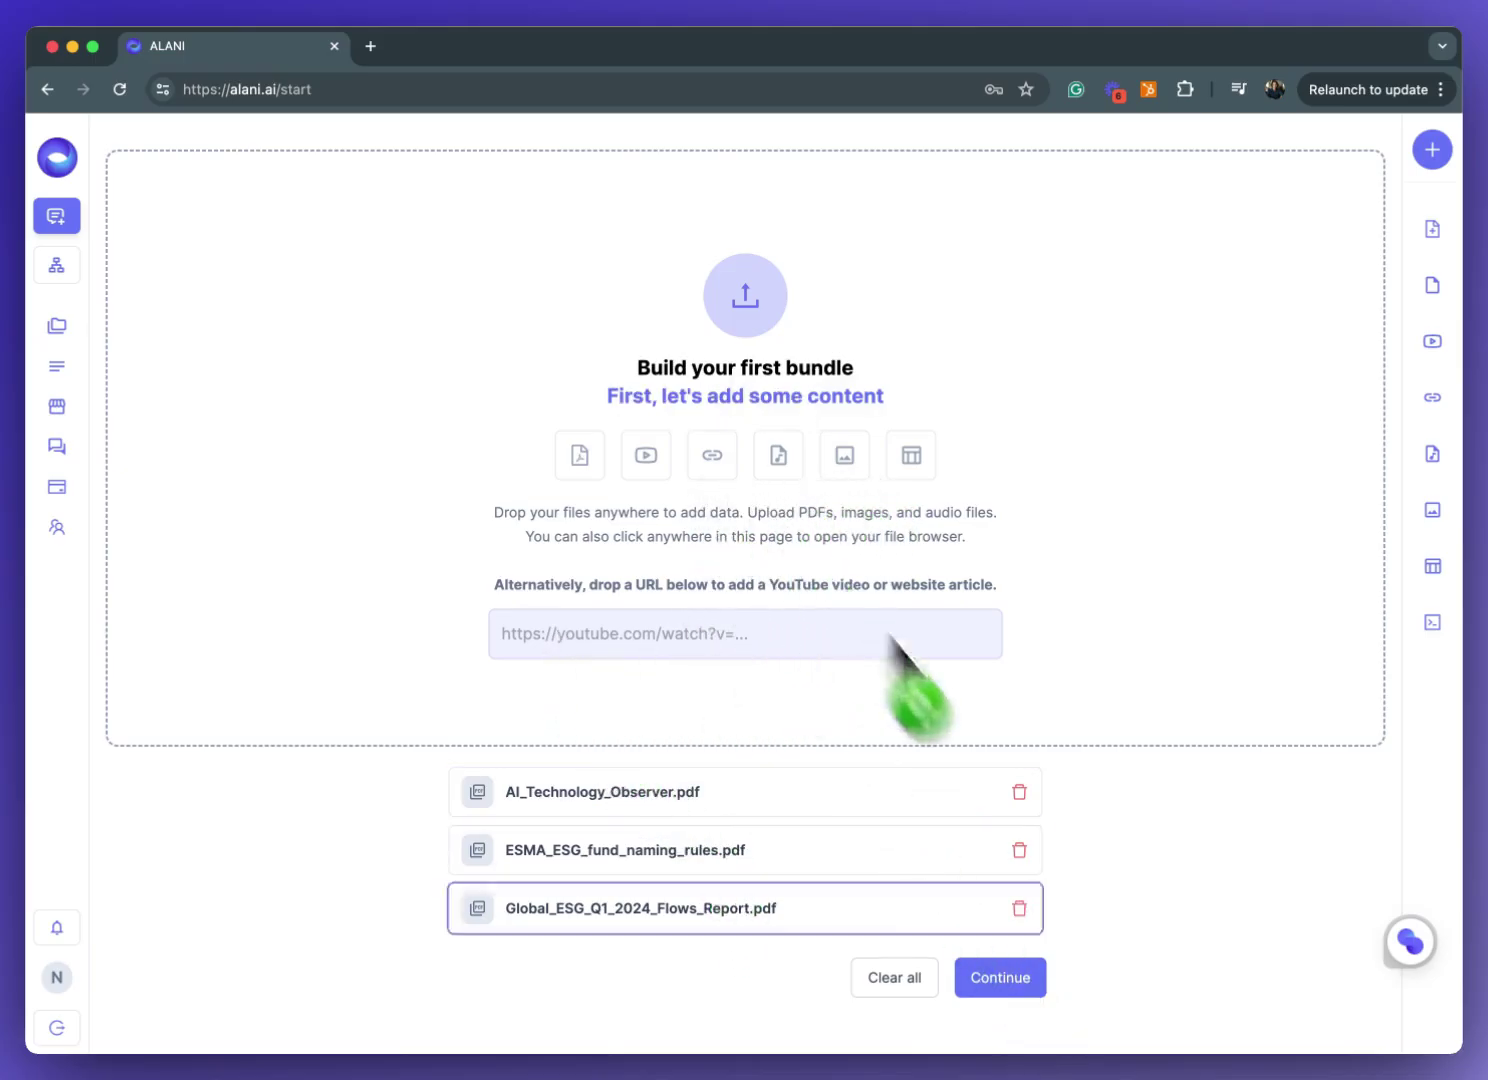
{"action": "left_click", "coordinate": [1016, 990]}
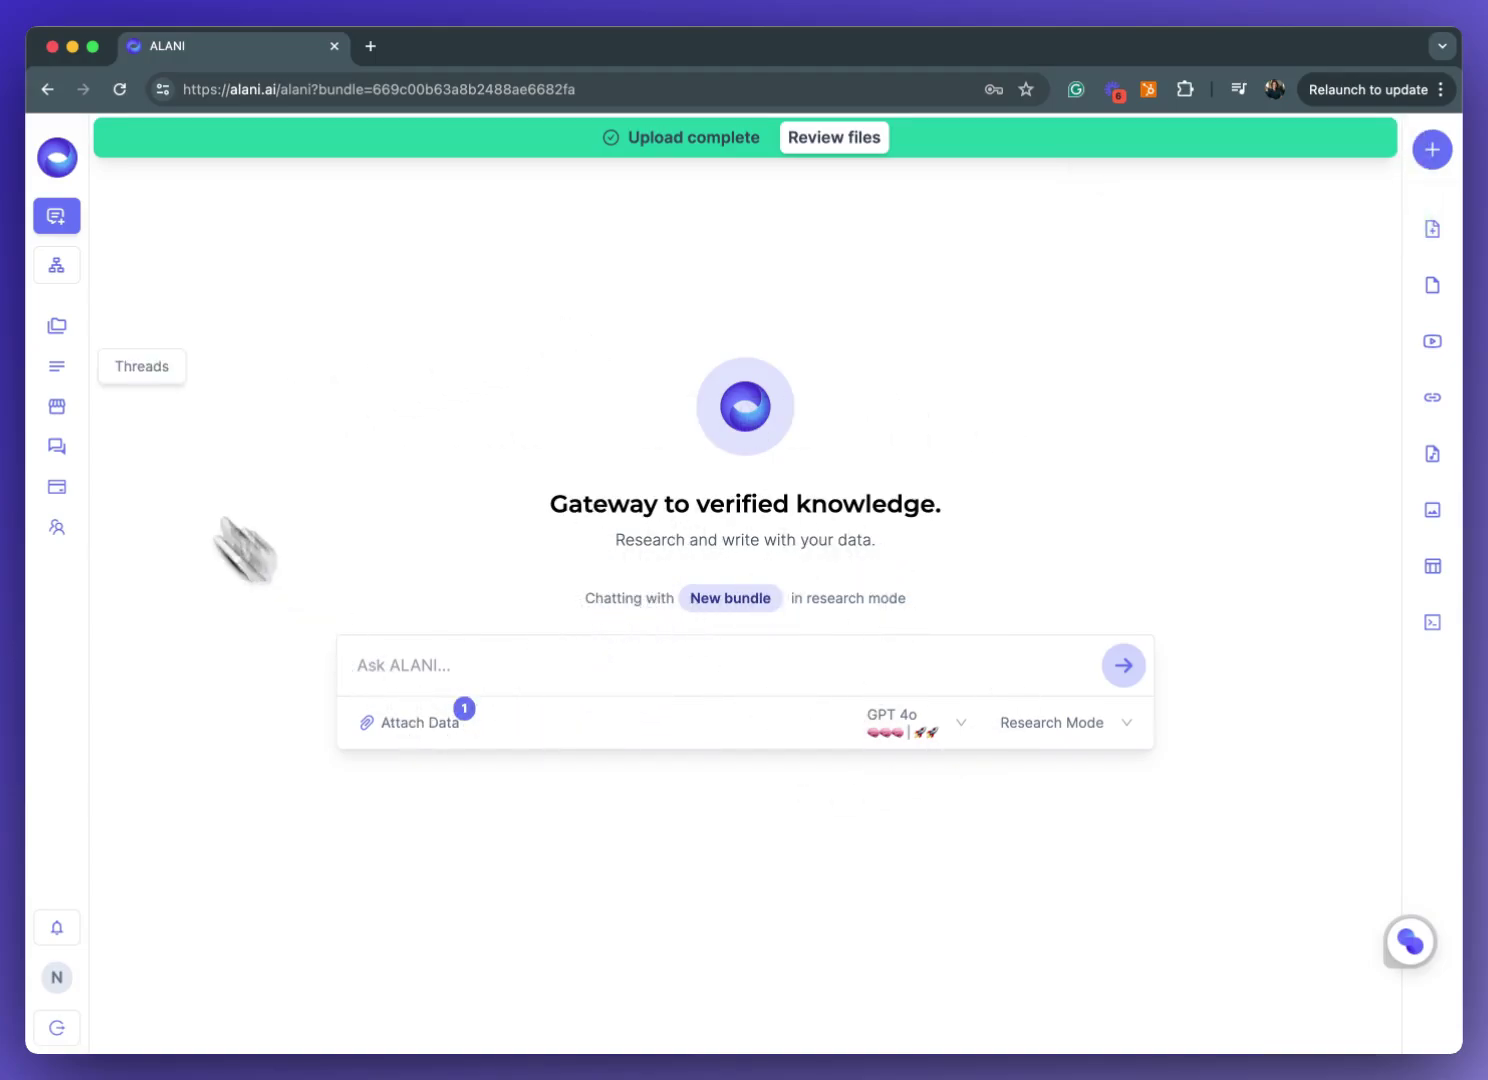
Review the attached data by opening the workspace and the files inside New bundle, keeping the bundle as the chat's source
{"action": "left_click", "coordinate": [415, 722]}
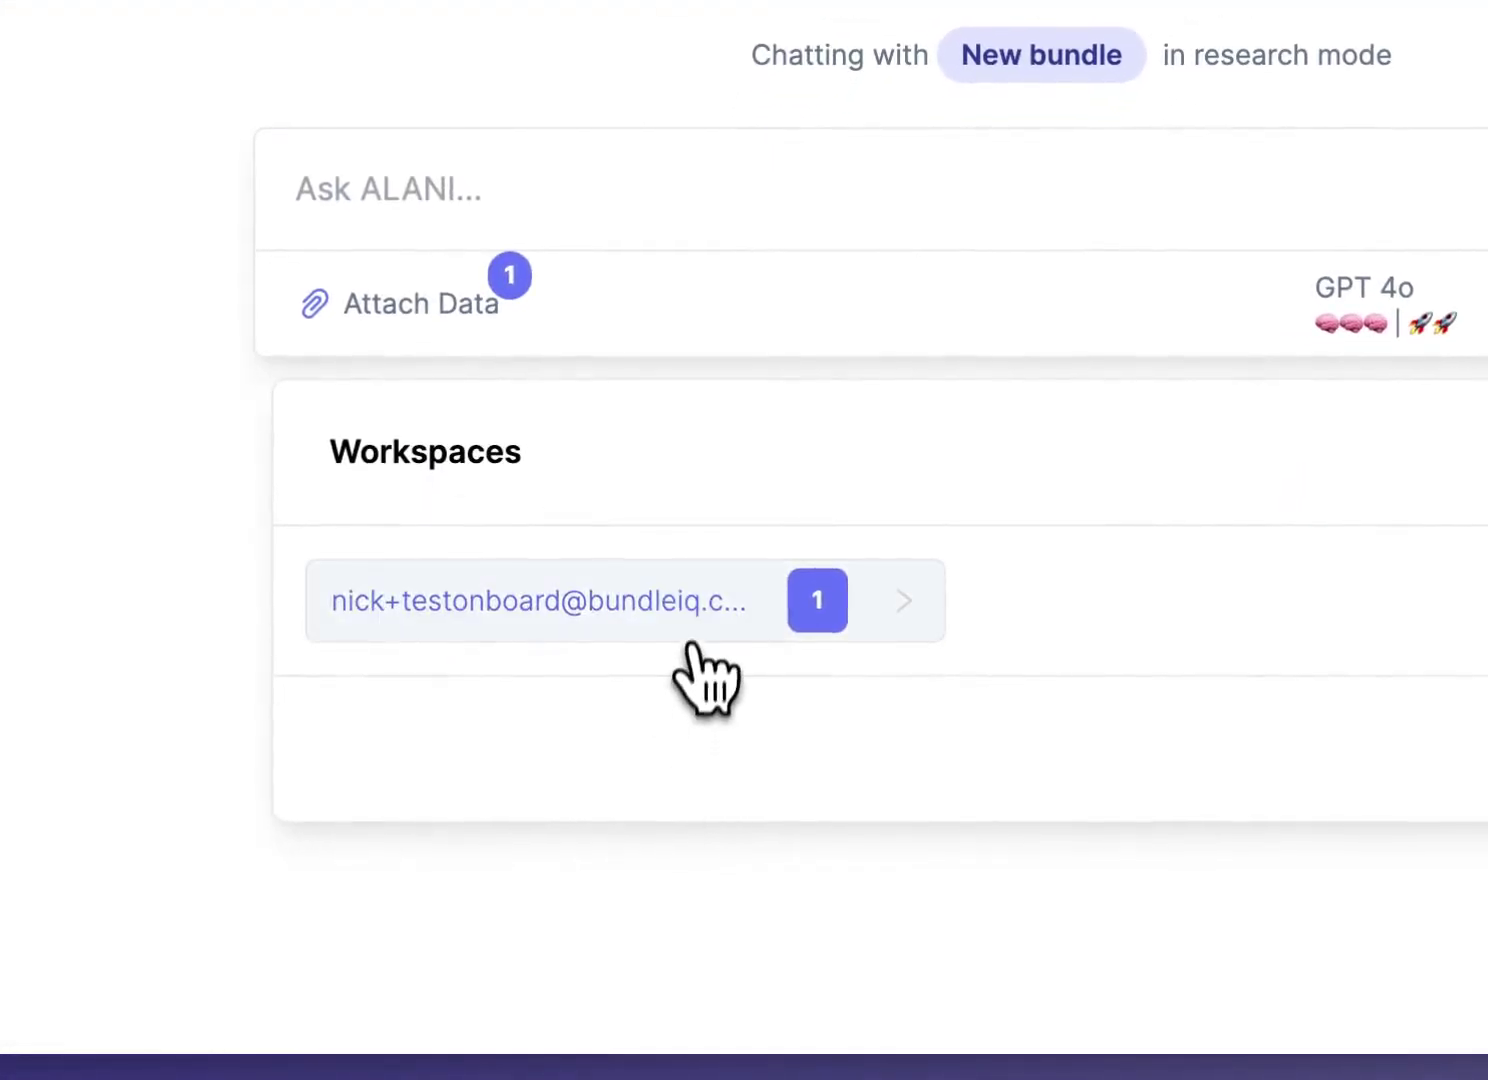
{"action": "left_click", "coordinate": [690, 630]}
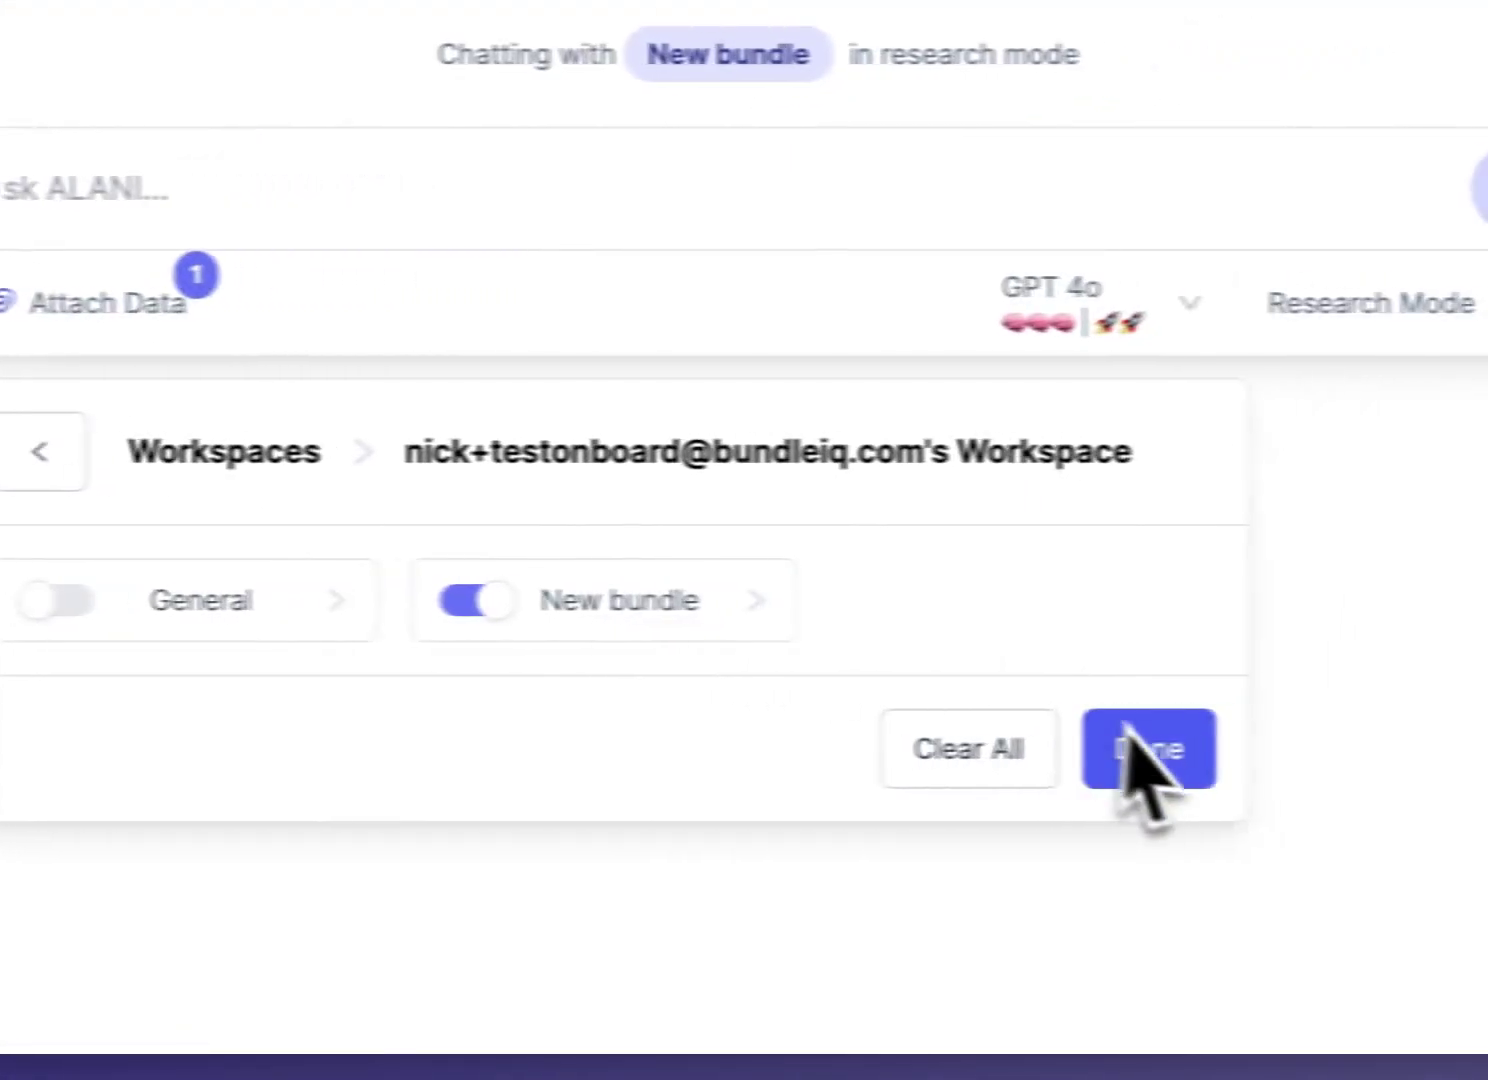
{"action": "left_click", "coordinate": [990, 600]}
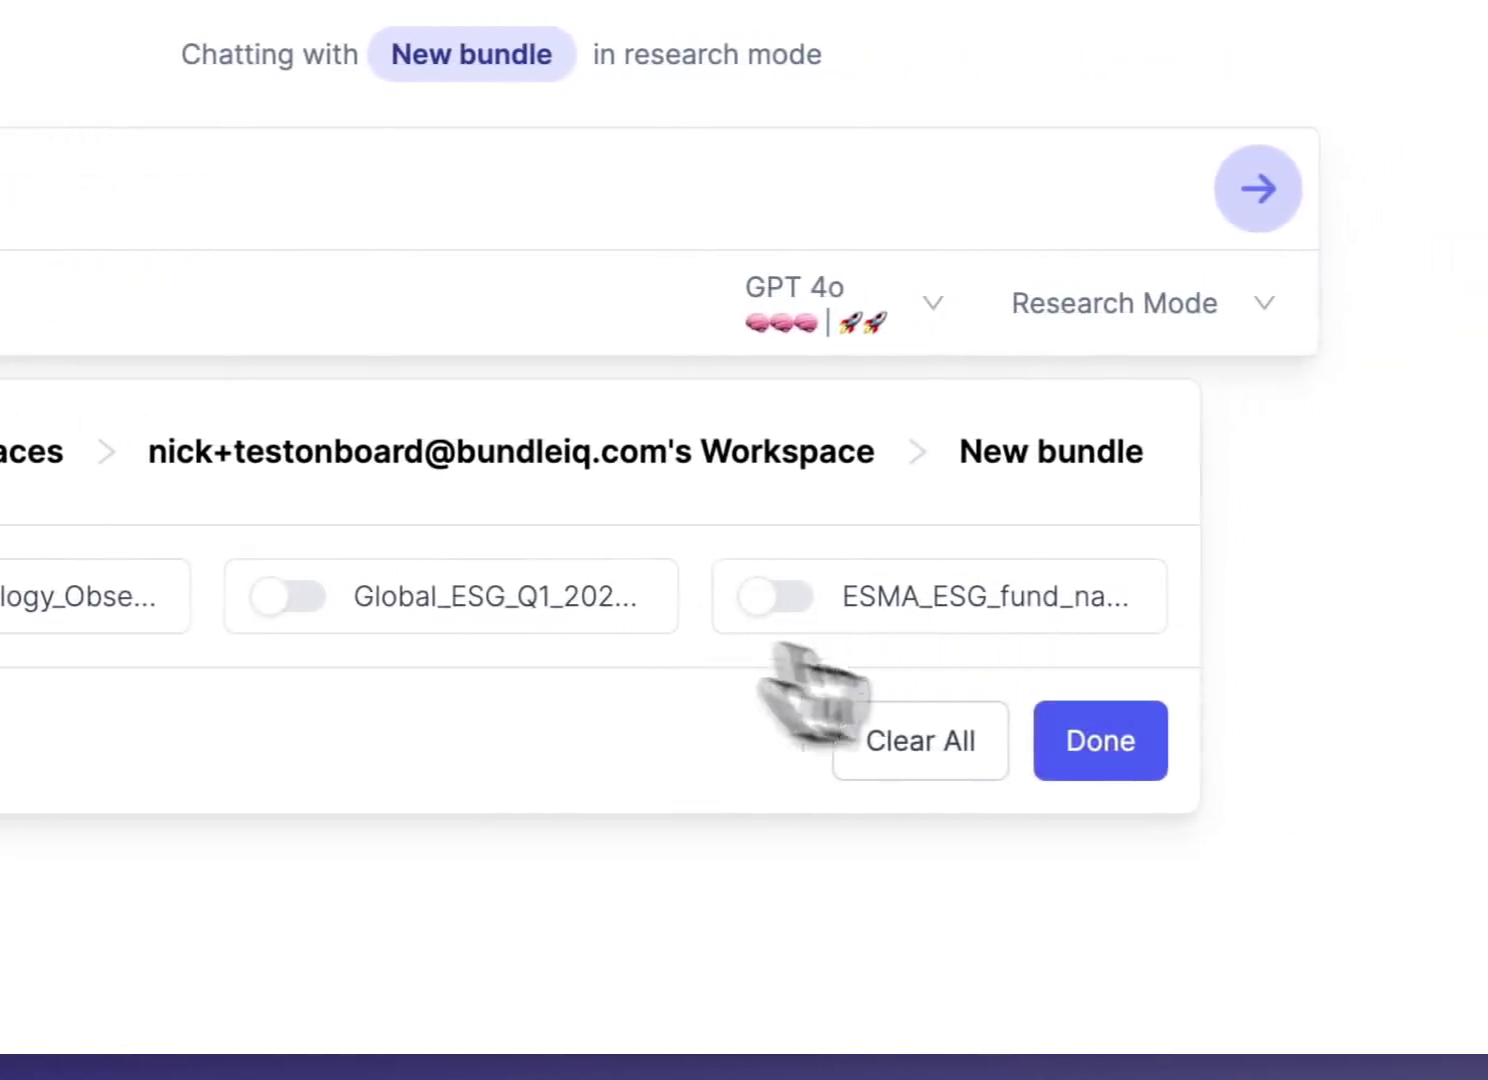
{"action": "left_click", "coordinate": [1100, 745]}
{"action": "left_click_drag", "start_coordinate": [388, 254], "coordinate": [1067, 281]}
{"action": "left_click", "coordinate": [1077, 287]}
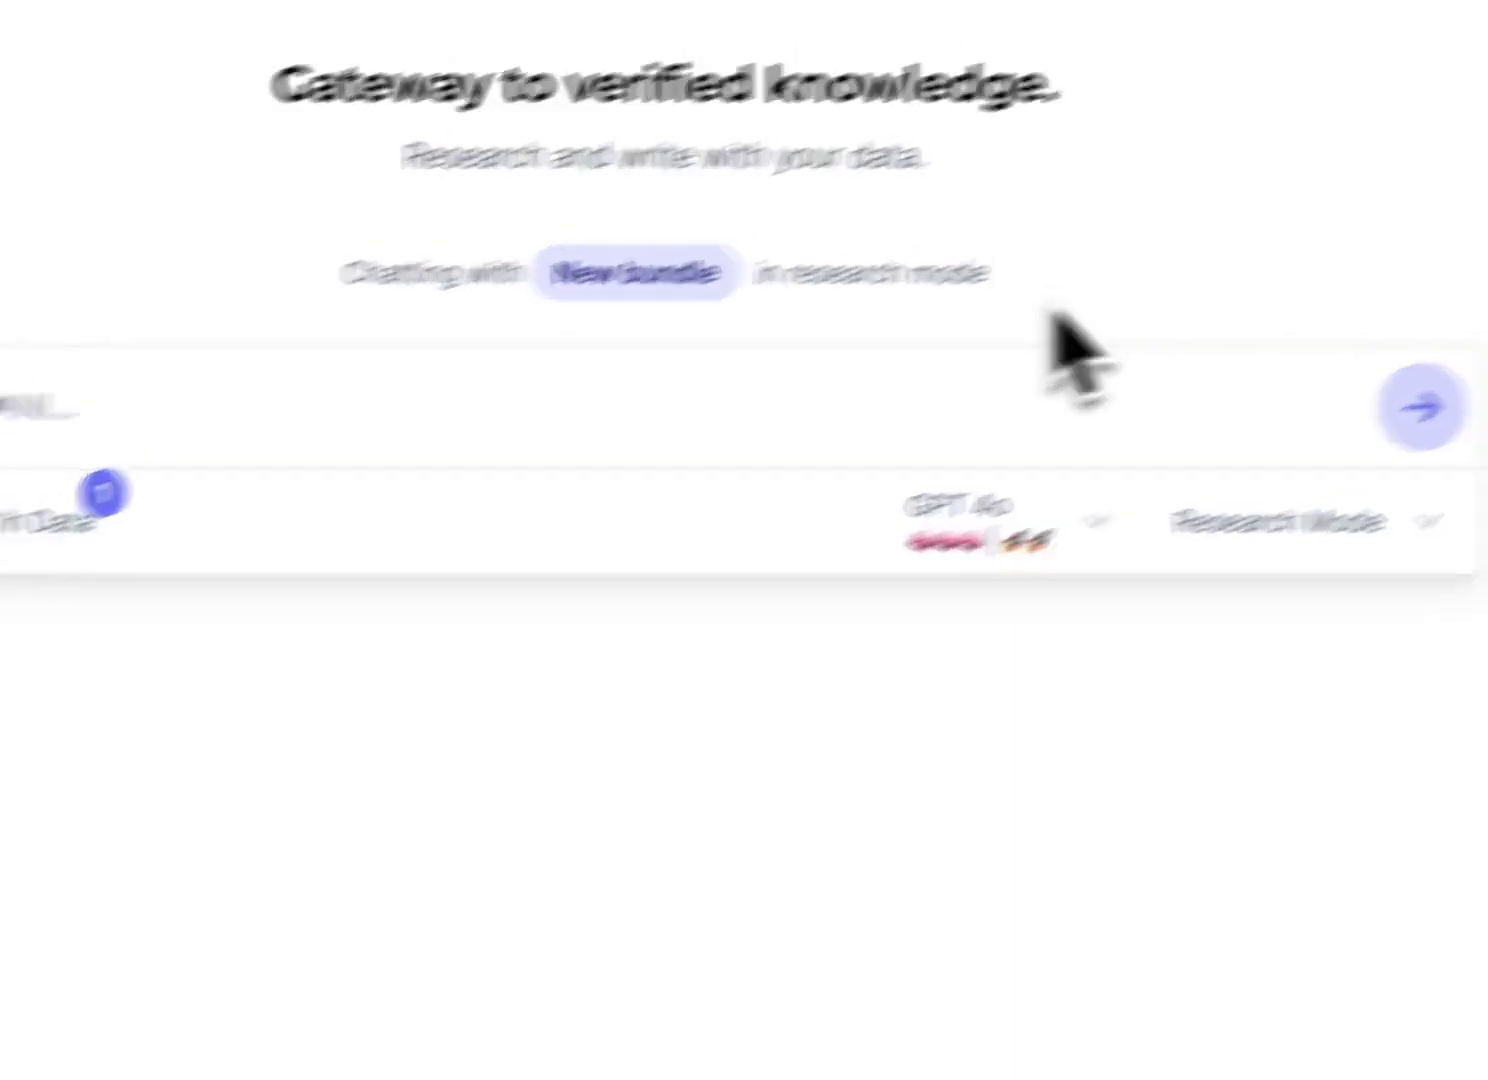
Check the available chat modes and language models, keeping Research Mode and GPT 4o
{"action": "left_click", "coordinate": [1360, 507]}
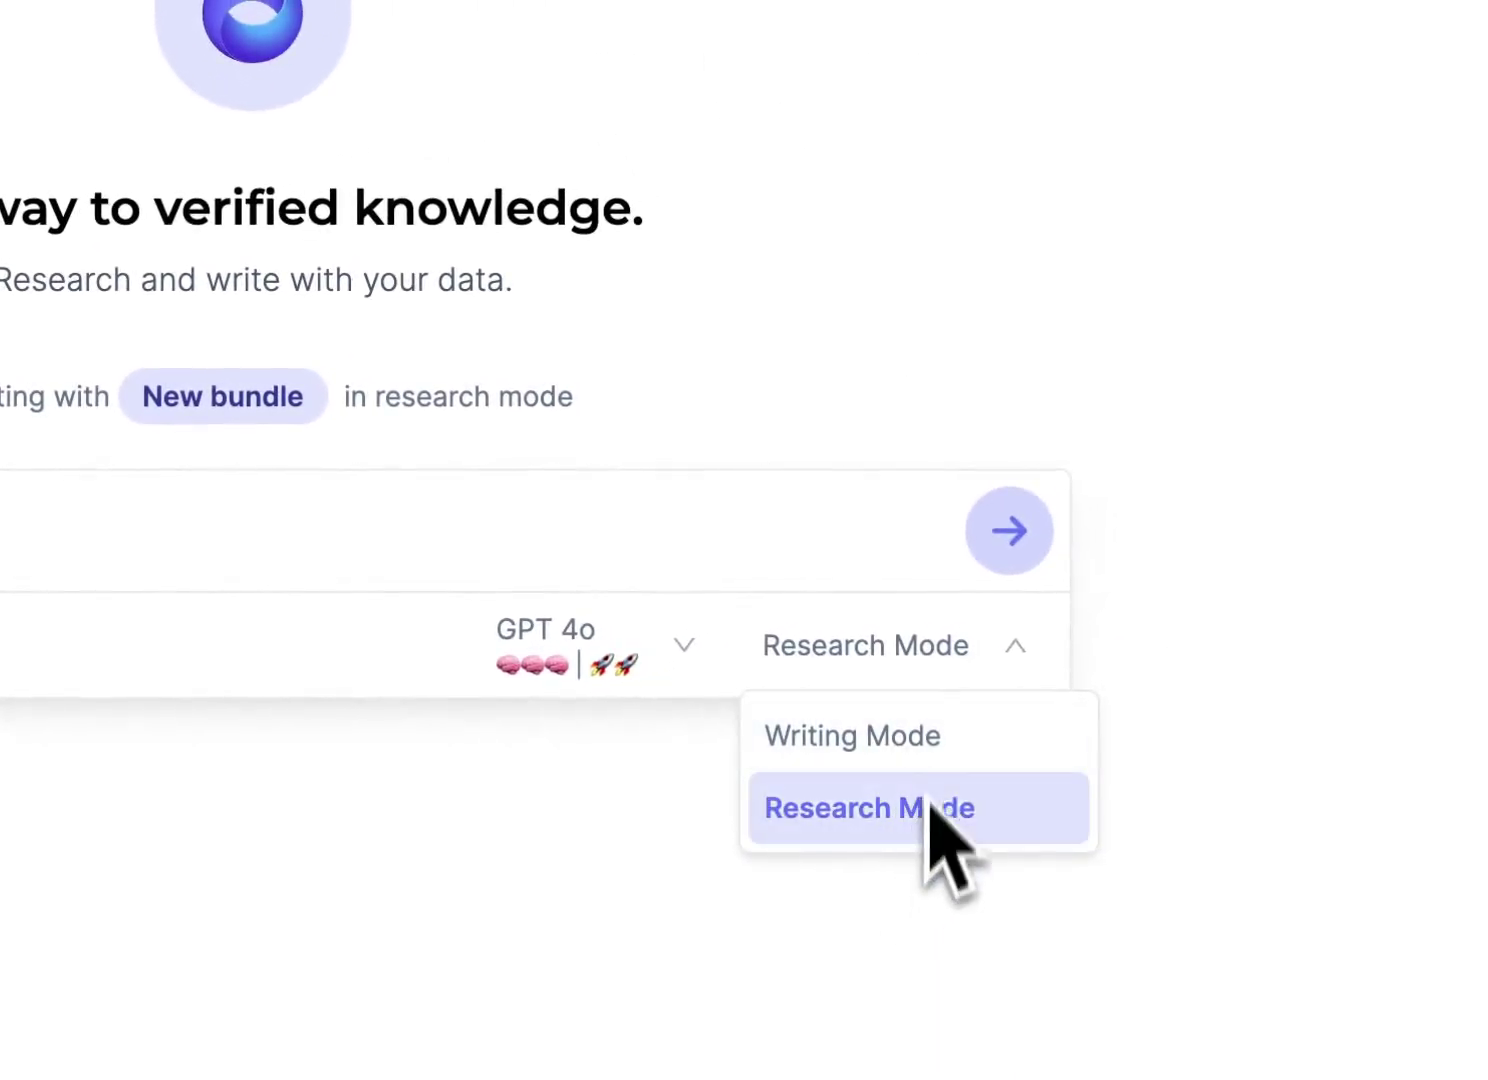
{"action": "left_click", "coordinate": [927, 807]}
{"action": "left_click", "coordinate": [650, 645]}
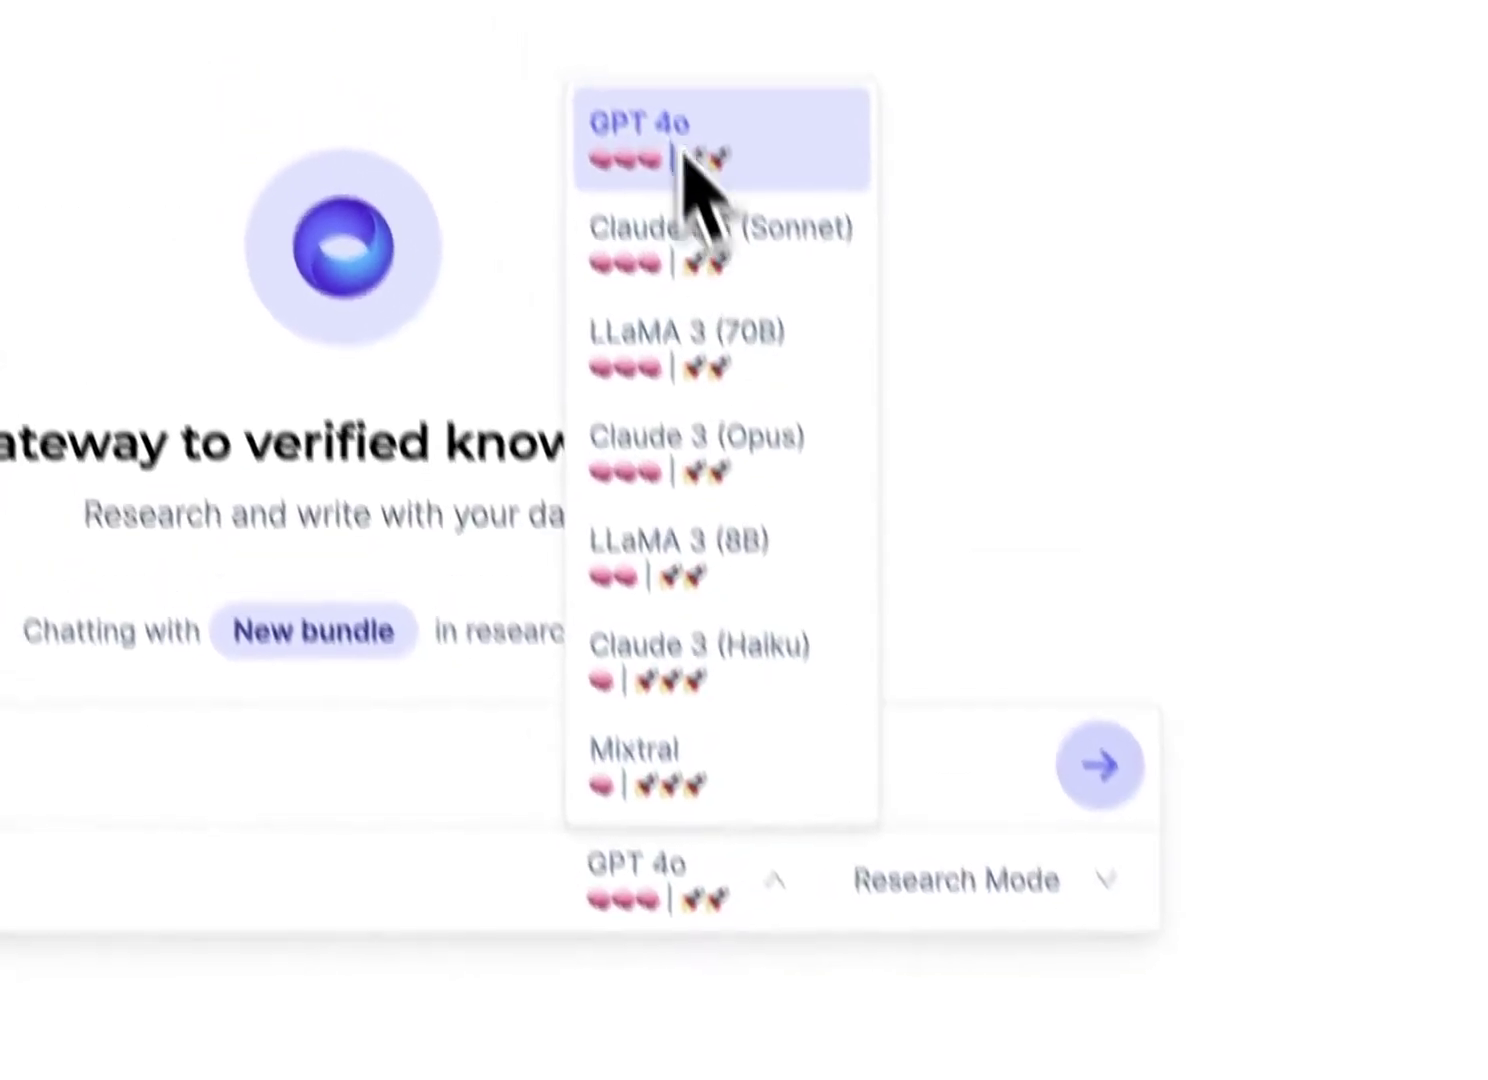
{"action": "left_click", "coordinate": [995, 717]}
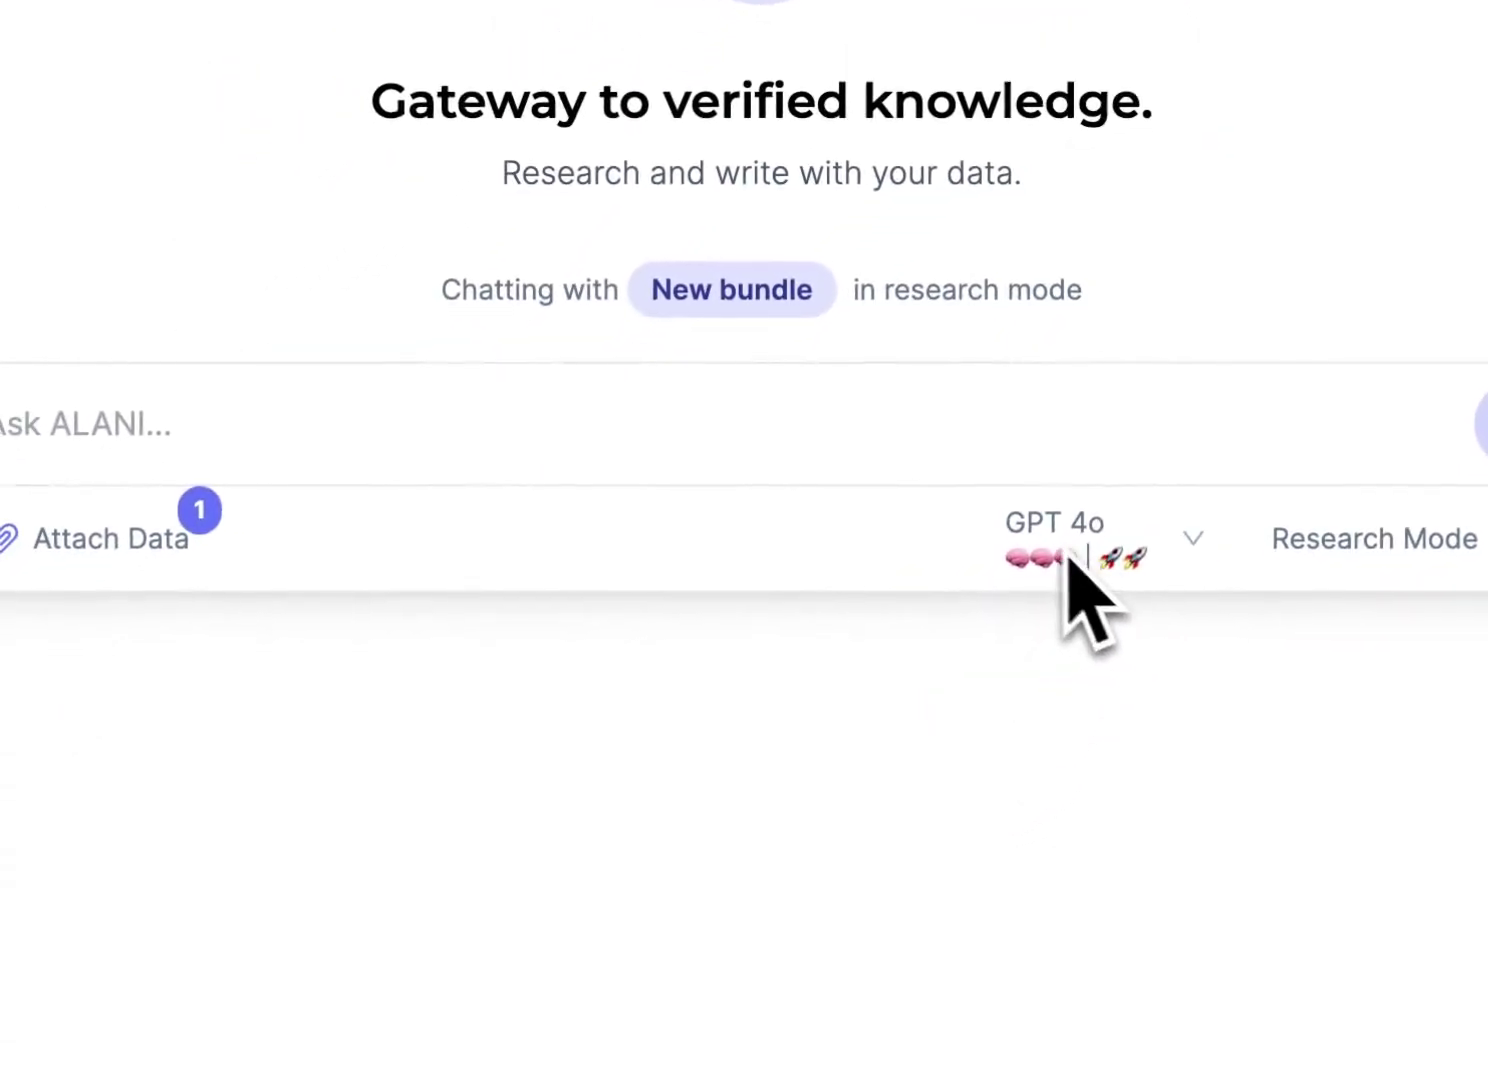
Submit the prompt "Help me understand what these files are about. Give me key takeaways"
{"action": "left_click", "coordinate": [200, 418]}
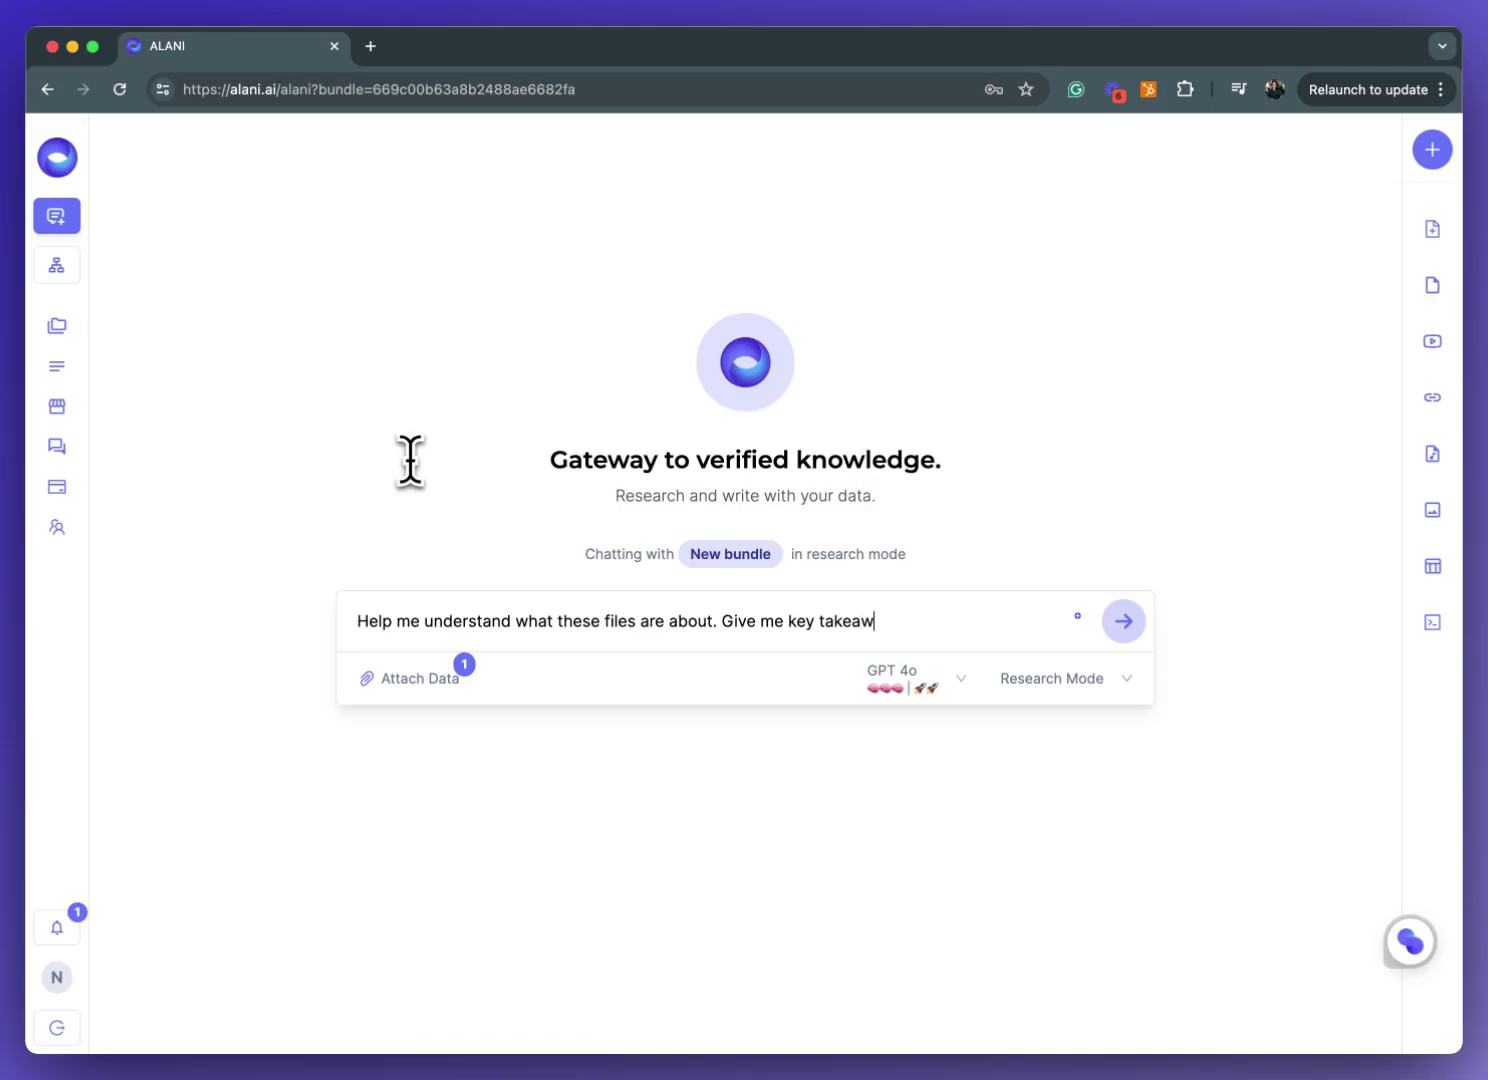
{"action": "key", "text": "Return"}
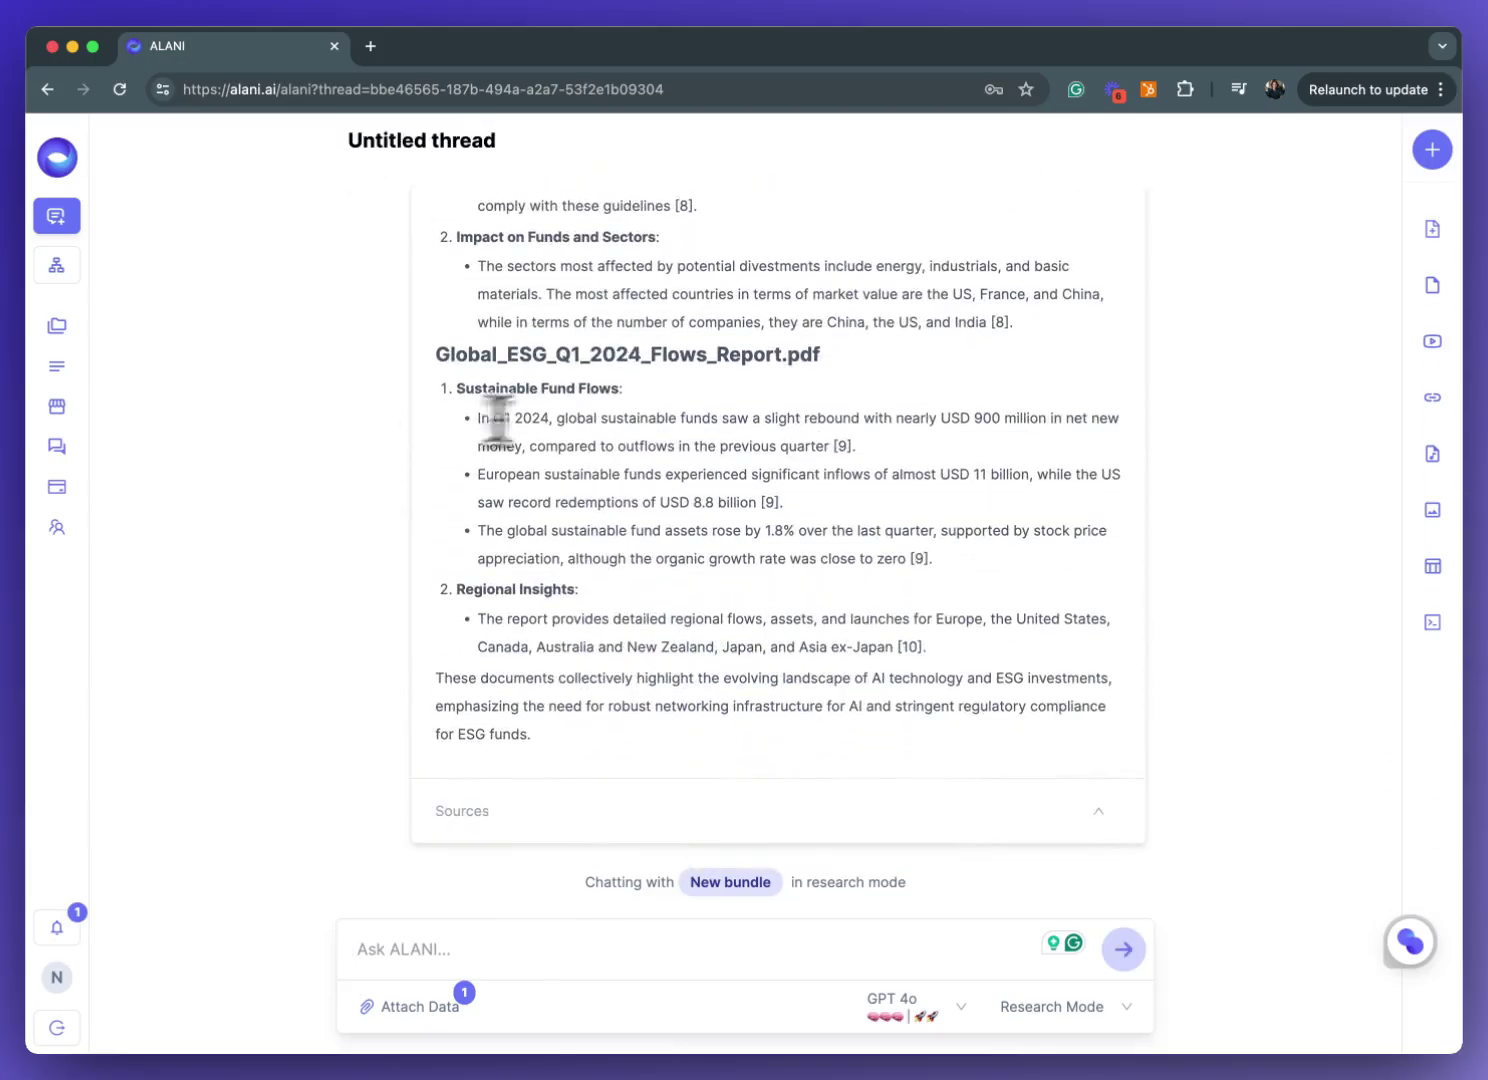
Read through the key takeaways for each document and inspect the answer's list of cited sources
{"action": "scroll", "coordinate": [1034, 563], "scroll_direction": "up", "scroll_amount": 15}
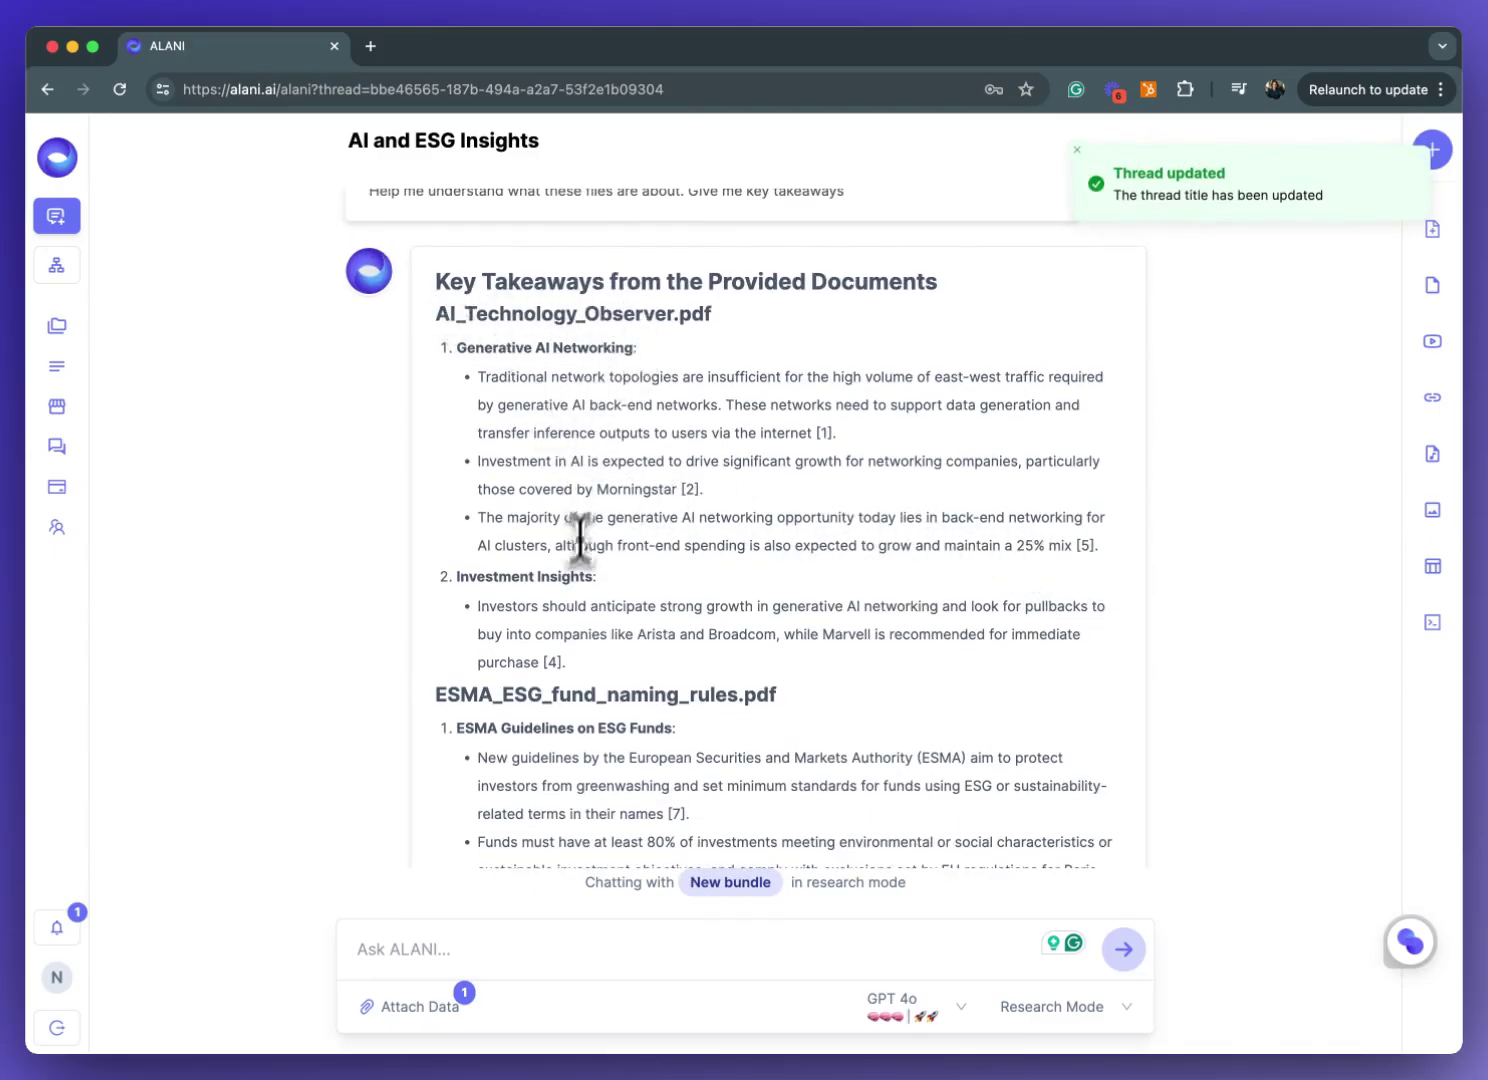
{"action": "scroll", "coordinate": [567, 341], "scroll_direction": "down", "scroll_amount": 3}
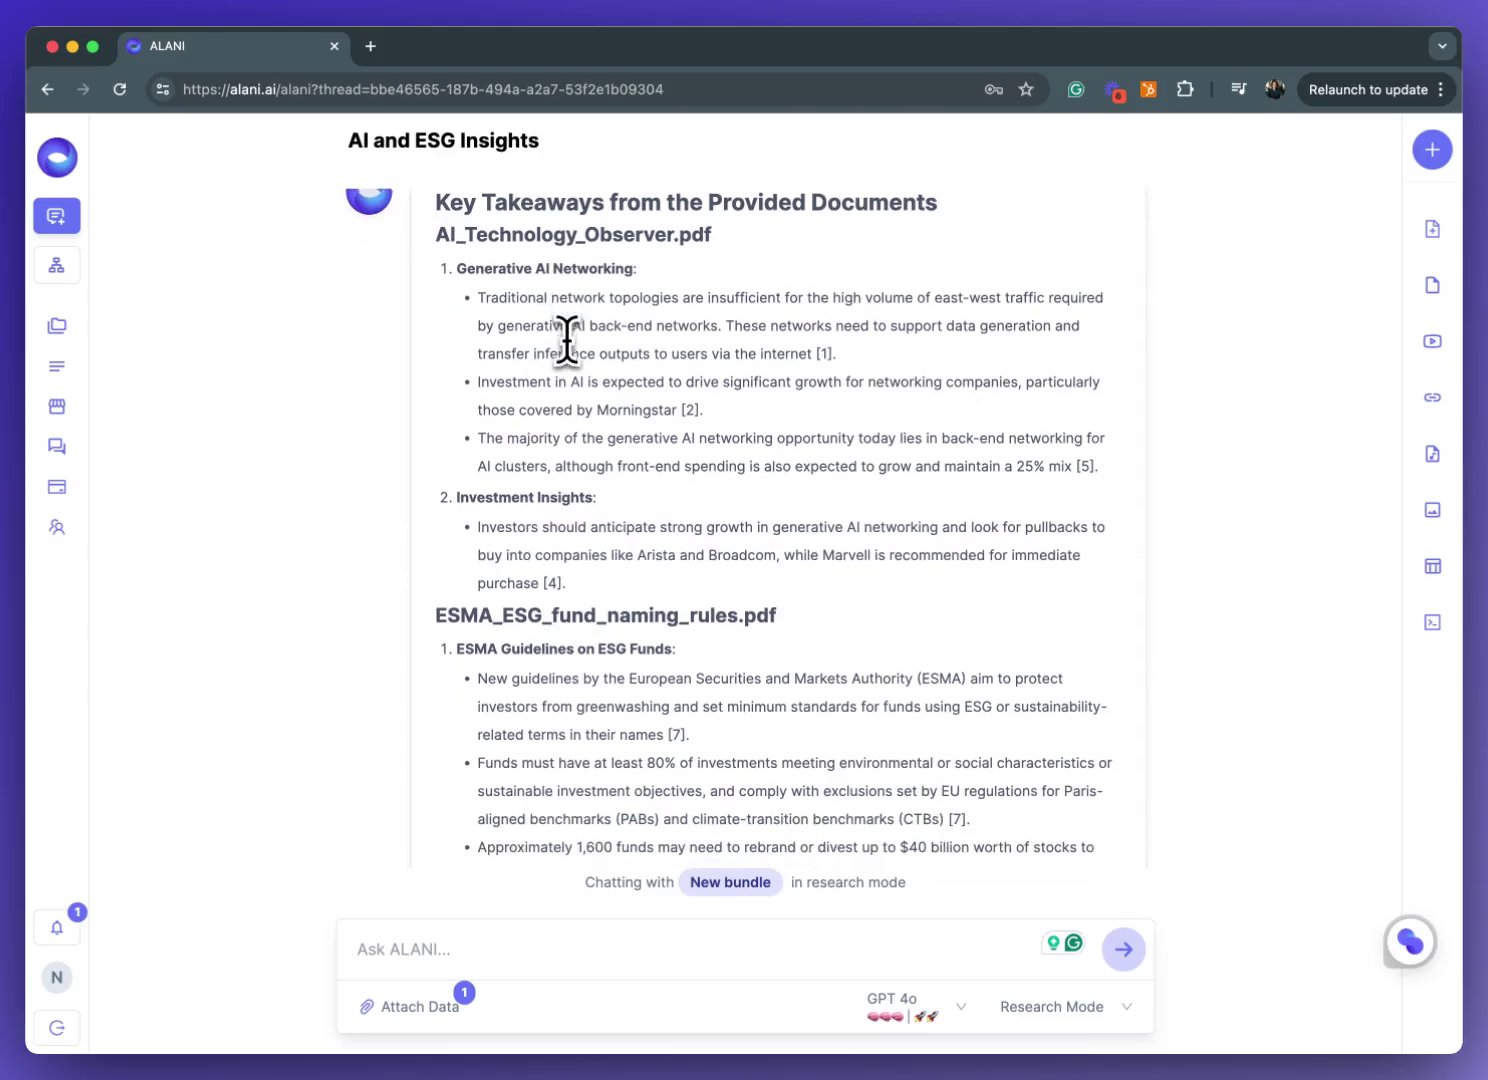
{"action": "scroll", "coordinate": [567, 341], "scroll_direction": "down", "scroll_amount": 5}
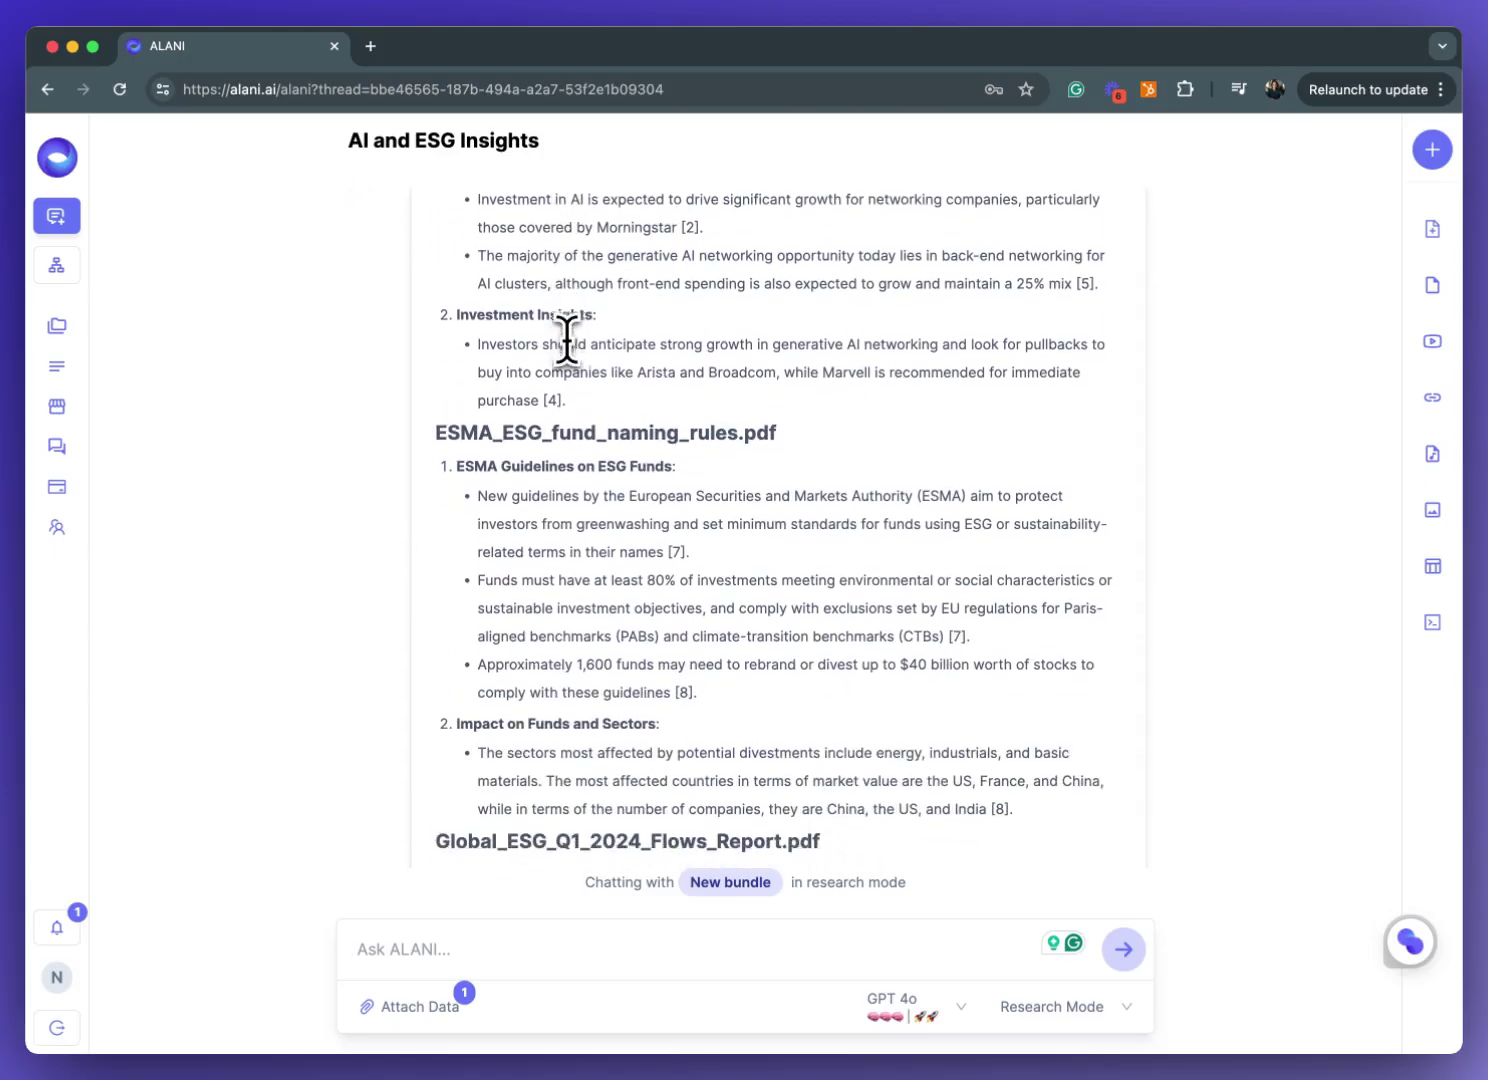
{"action": "scroll", "coordinate": [694, 645], "scroll_direction": "down", "scroll_amount": 12}
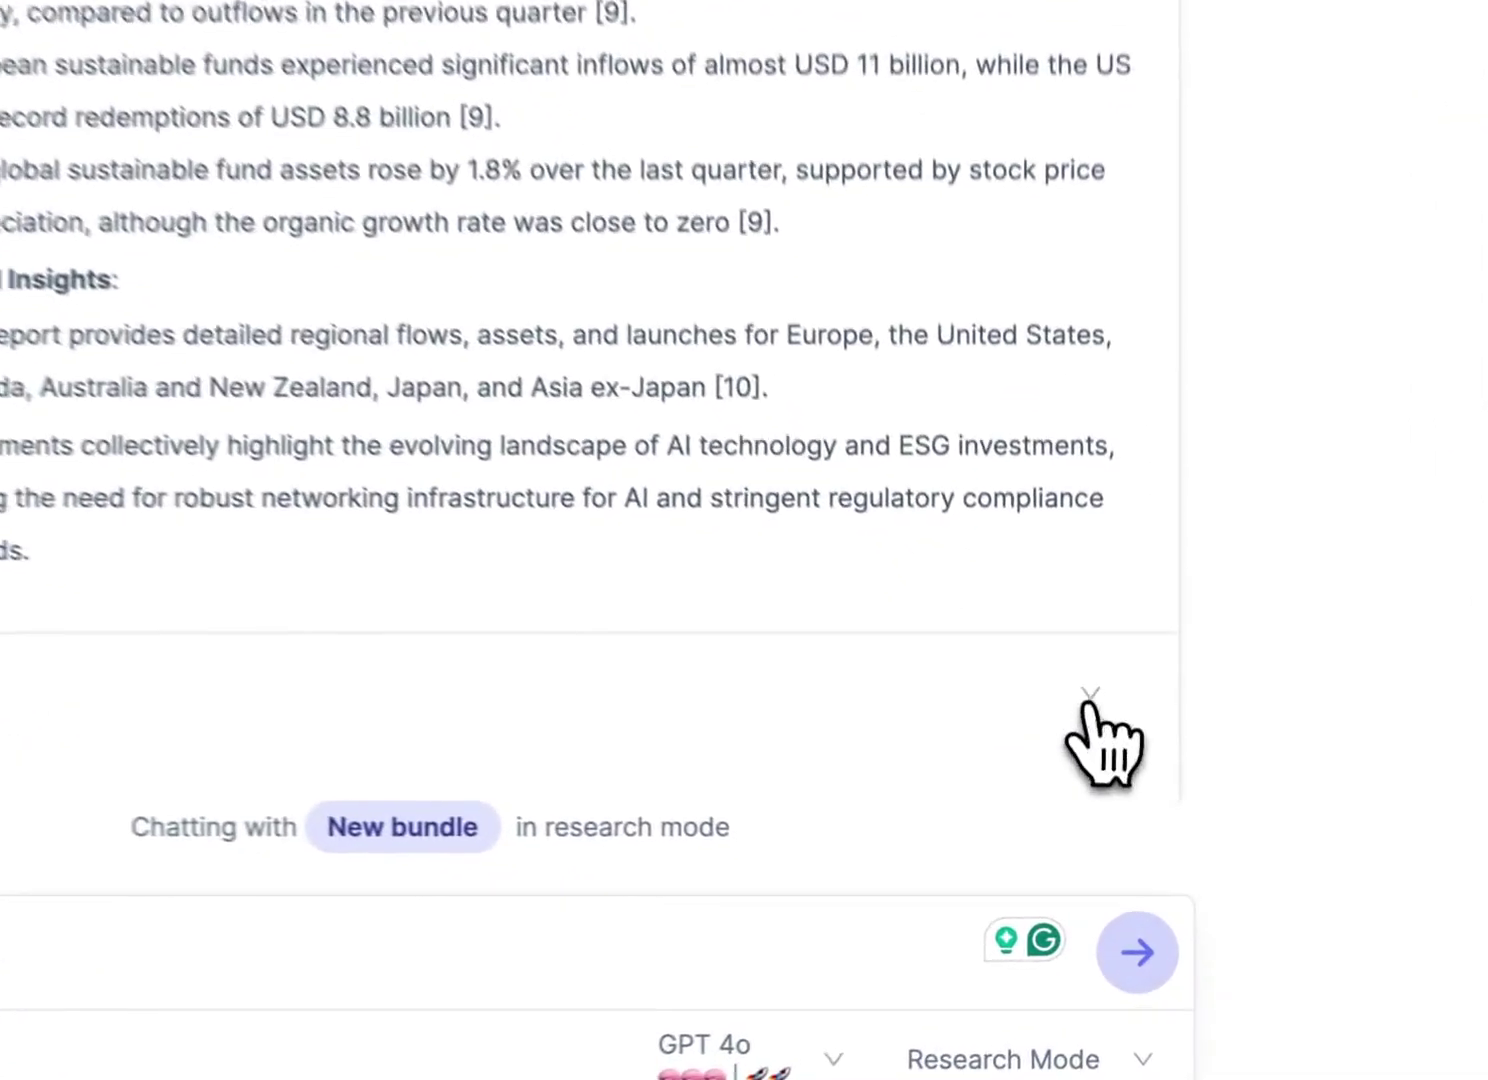
{"action": "left_click", "coordinate": [1089, 694]}
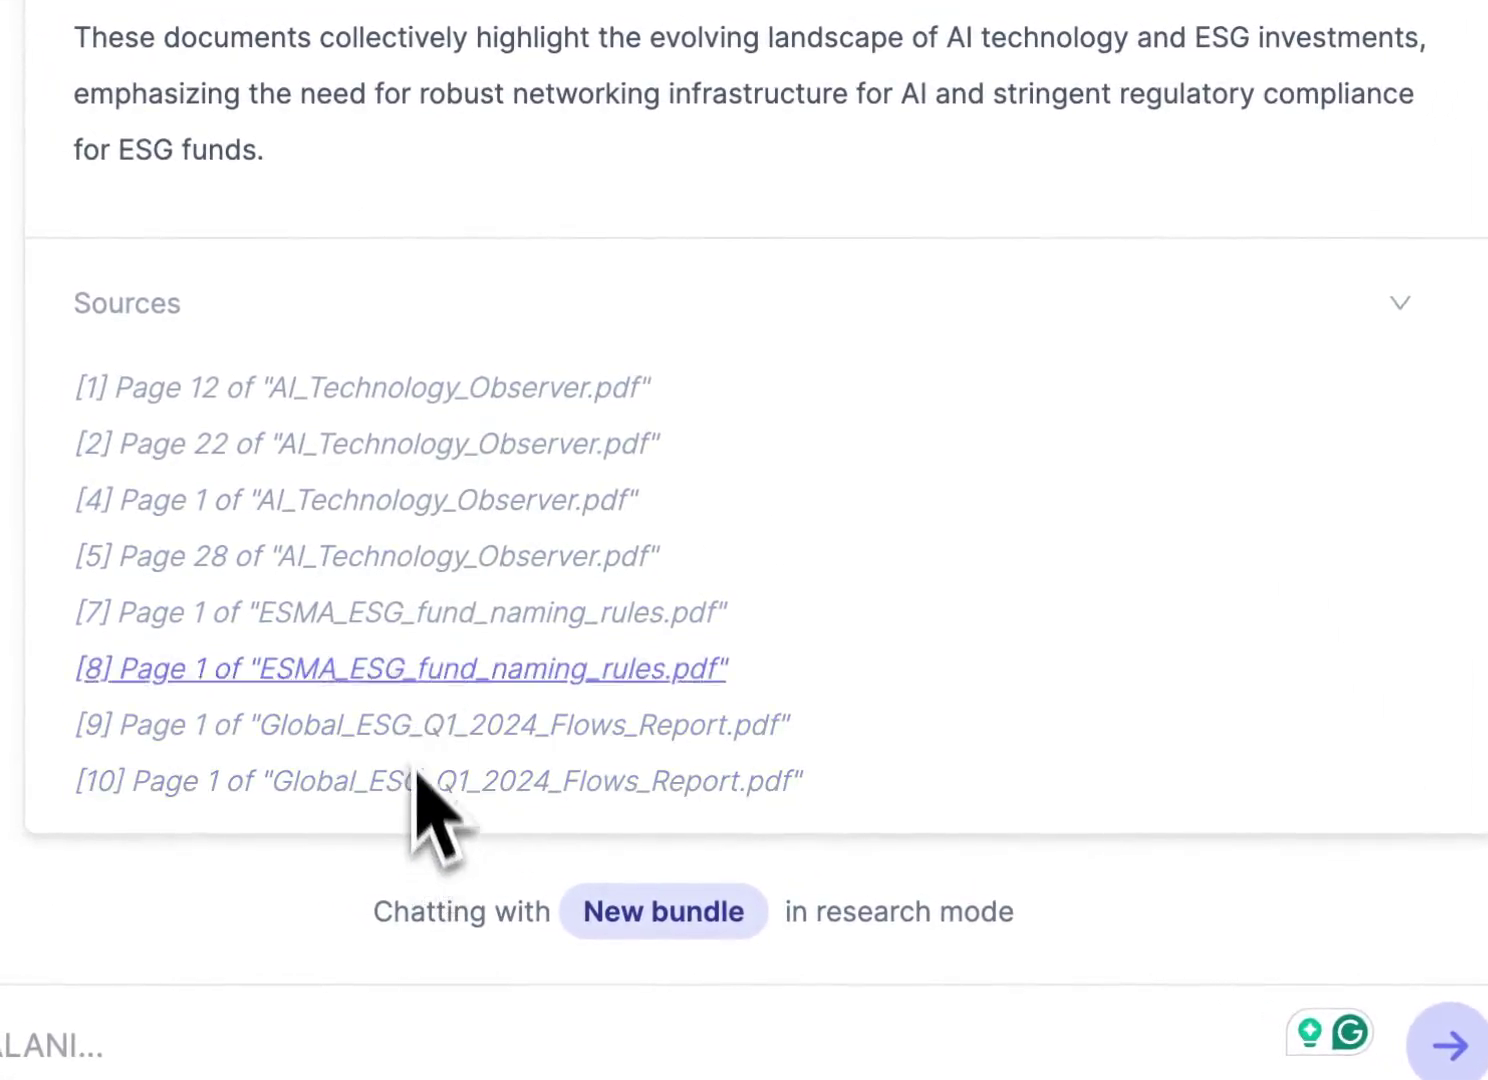
{"action": "left_click", "coordinate": [995, 365]}
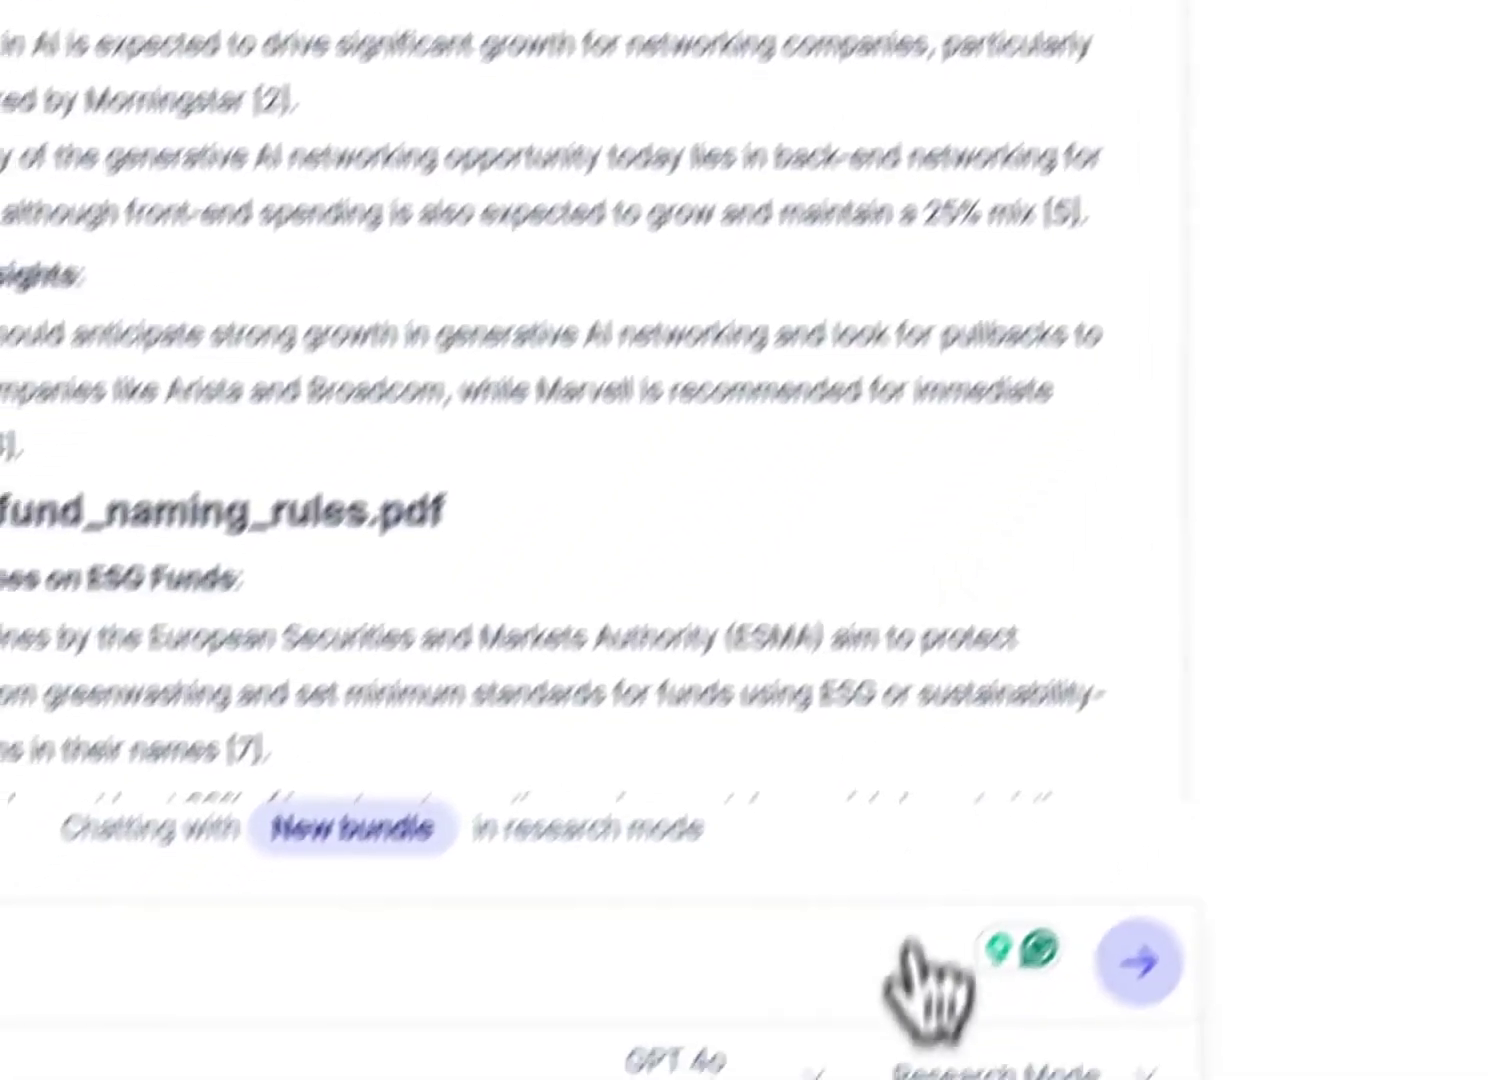
Switch the chat to Writing Mode and submit the prompt "Break this down into a few sentences in plain language."
{"action": "left_click", "coordinate": [960, 1074]}
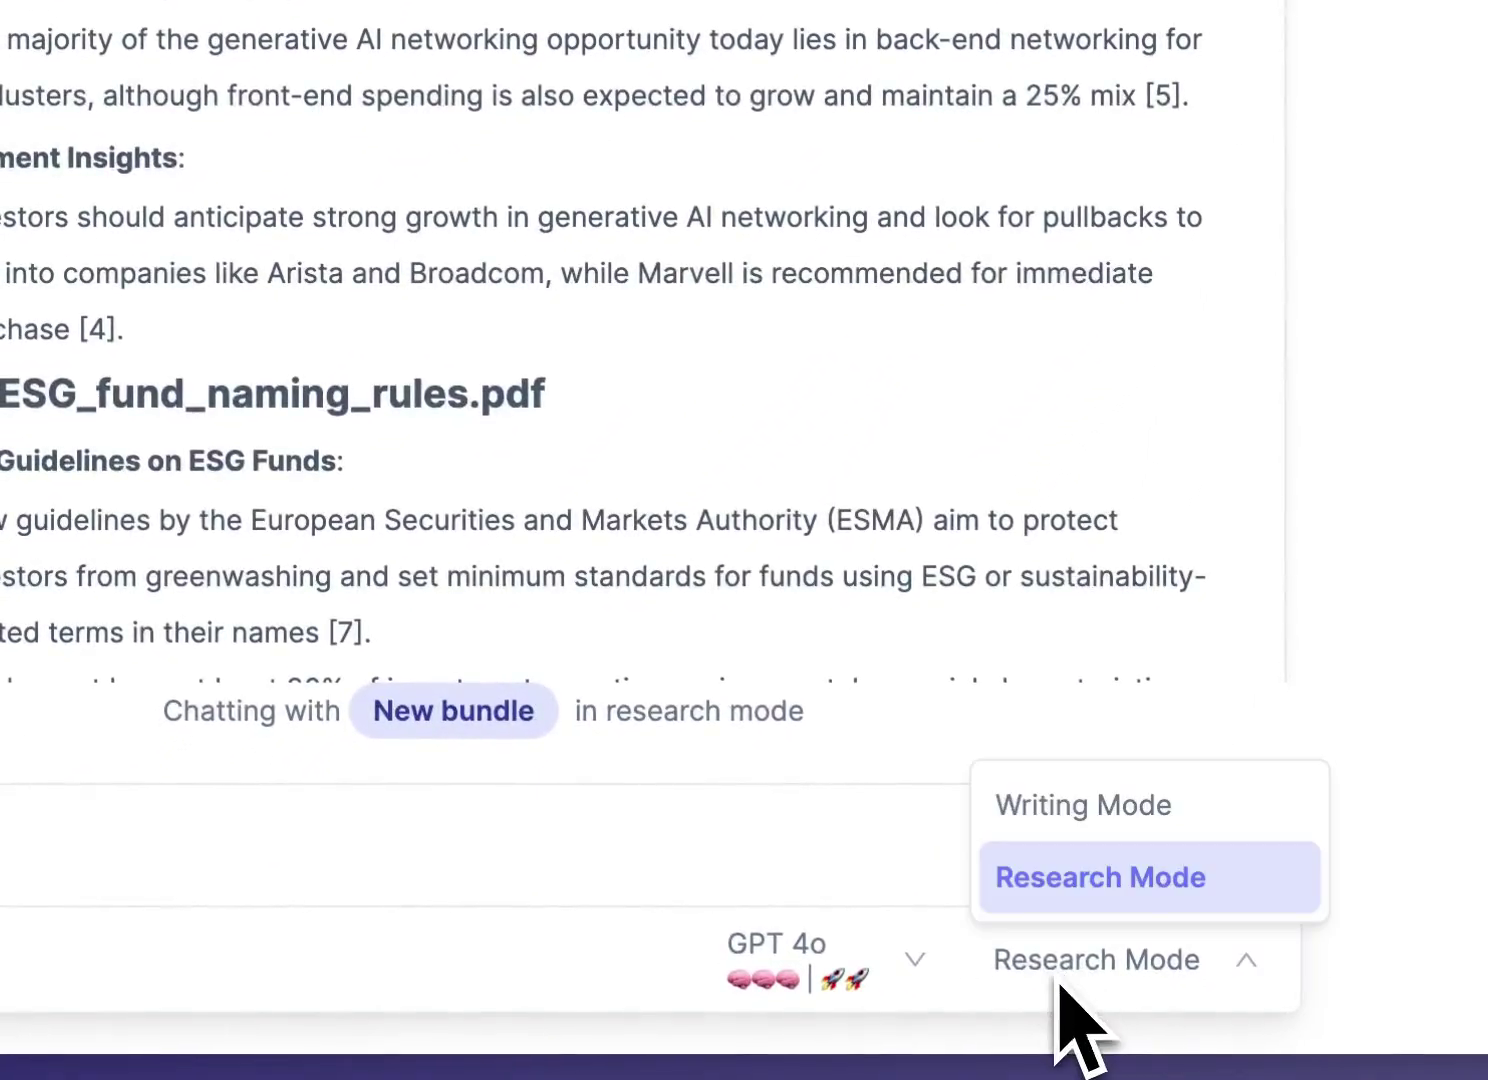
{"action": "left_click", "coordinate": [1103, 812]}
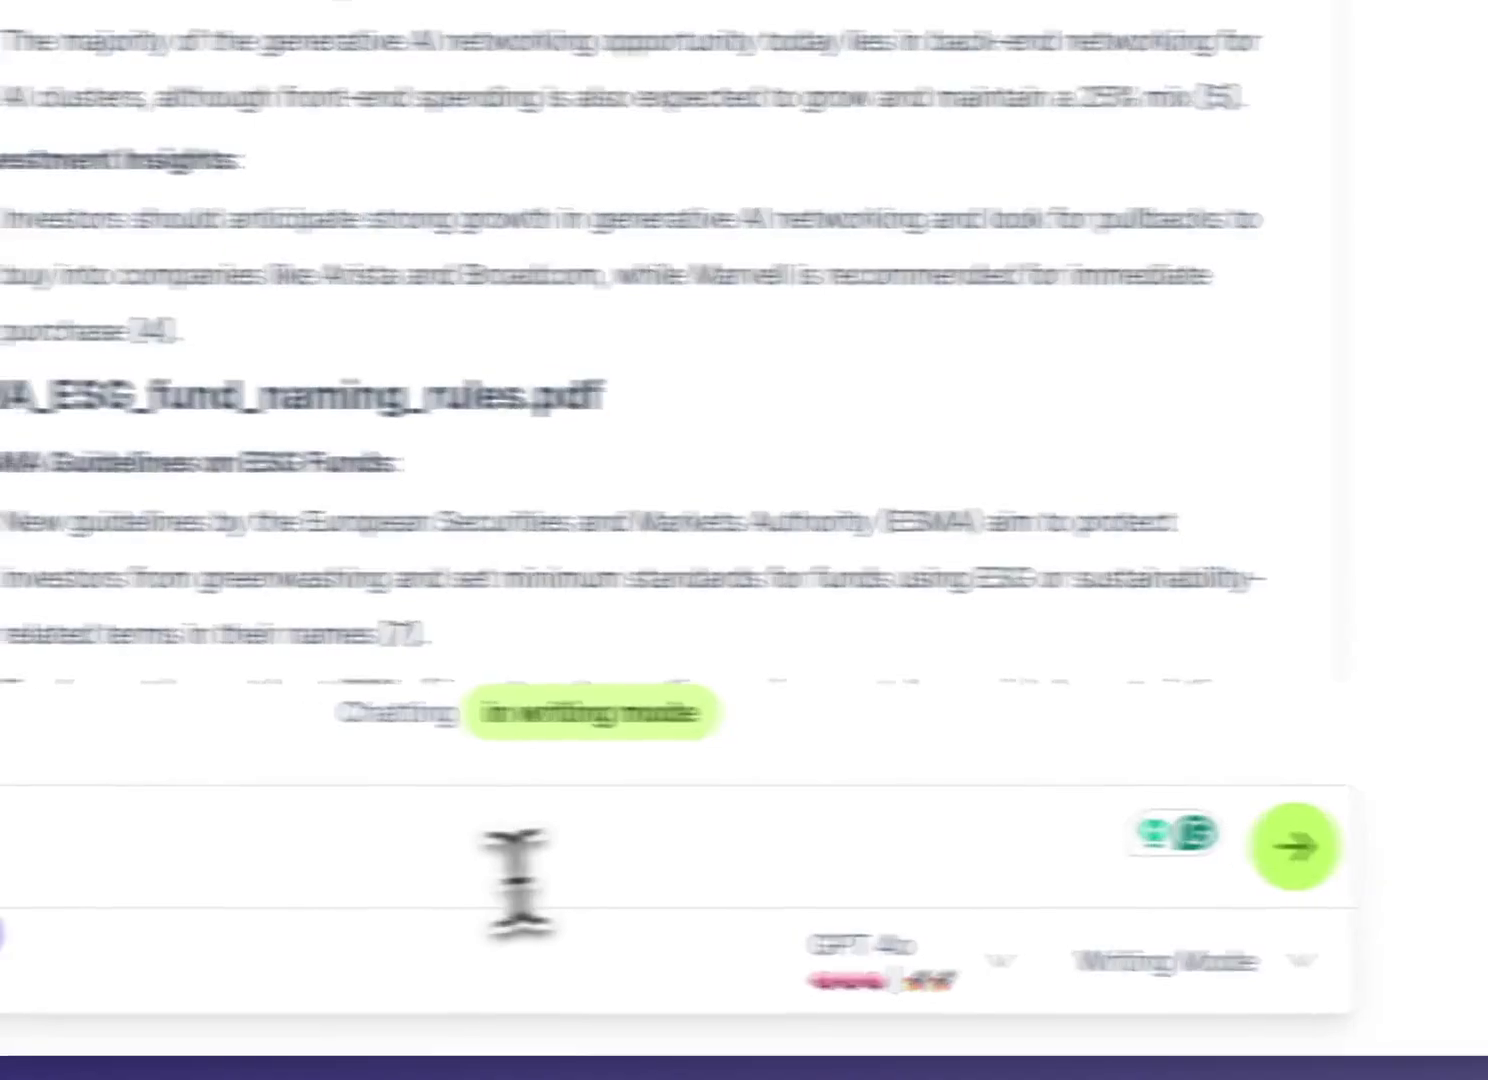
{"action": "left_click", "coordinate": [597, 845]}
{"action": "scroll", "coordinate": [632, 660], "scroll_direction": "down", "scroll_amount": 10}
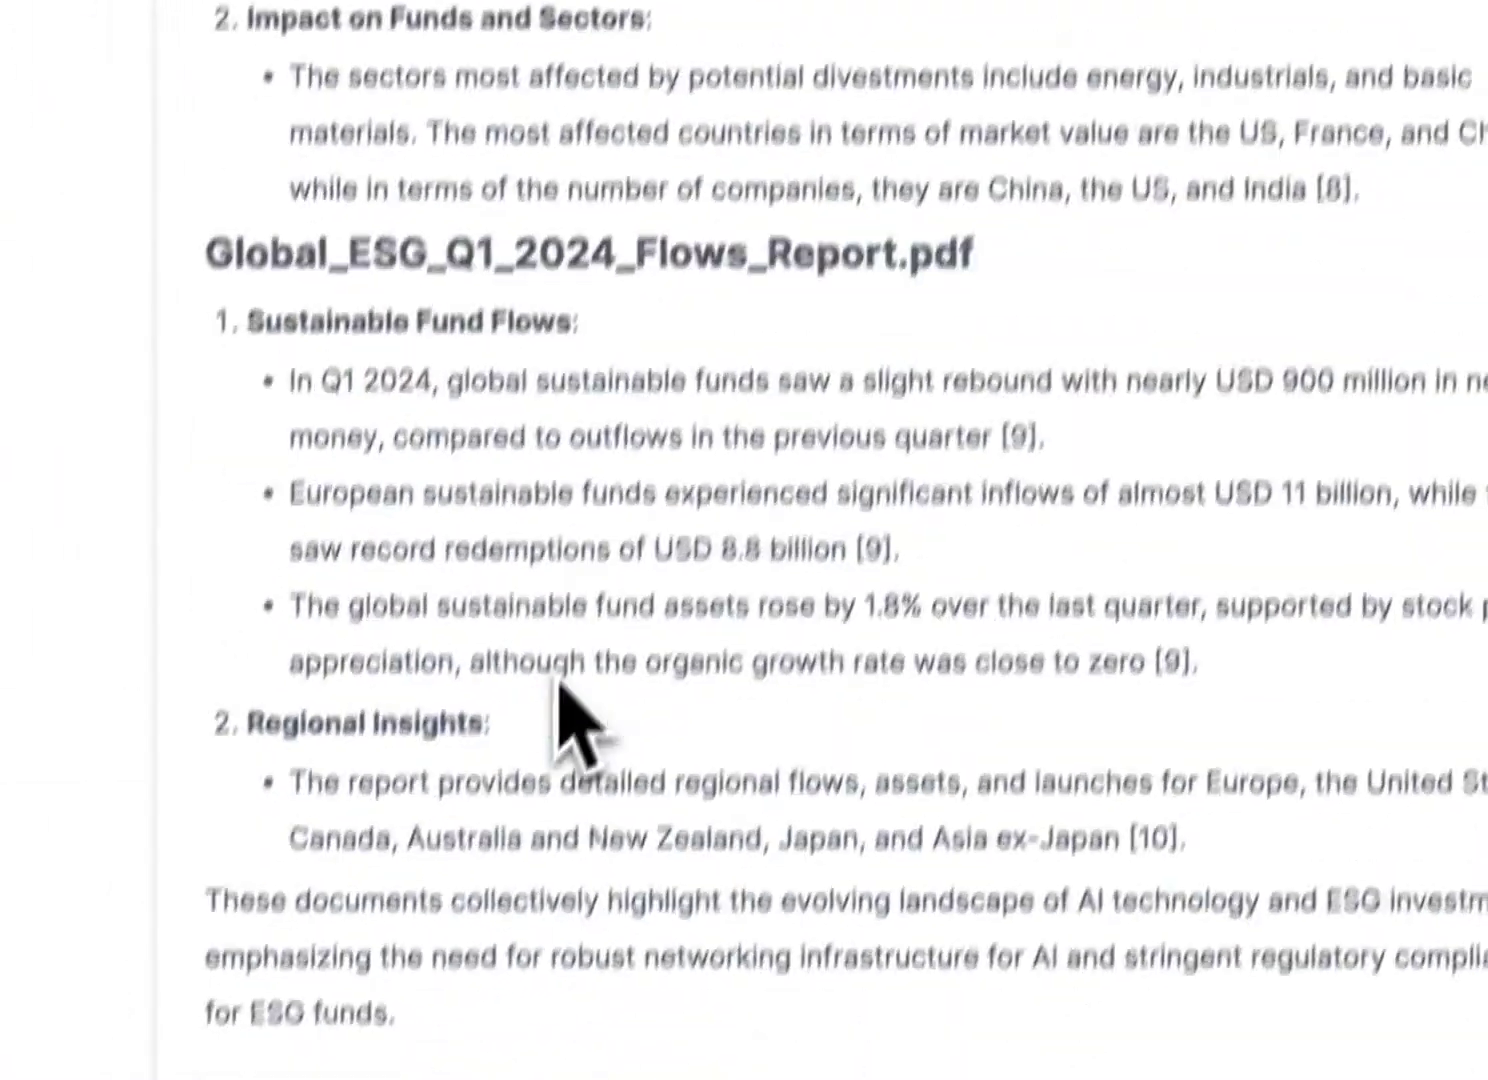
{"action": "scroll", "coordinate": [715, 450], "scroll_direction": "up", "scroll_amount": 12}
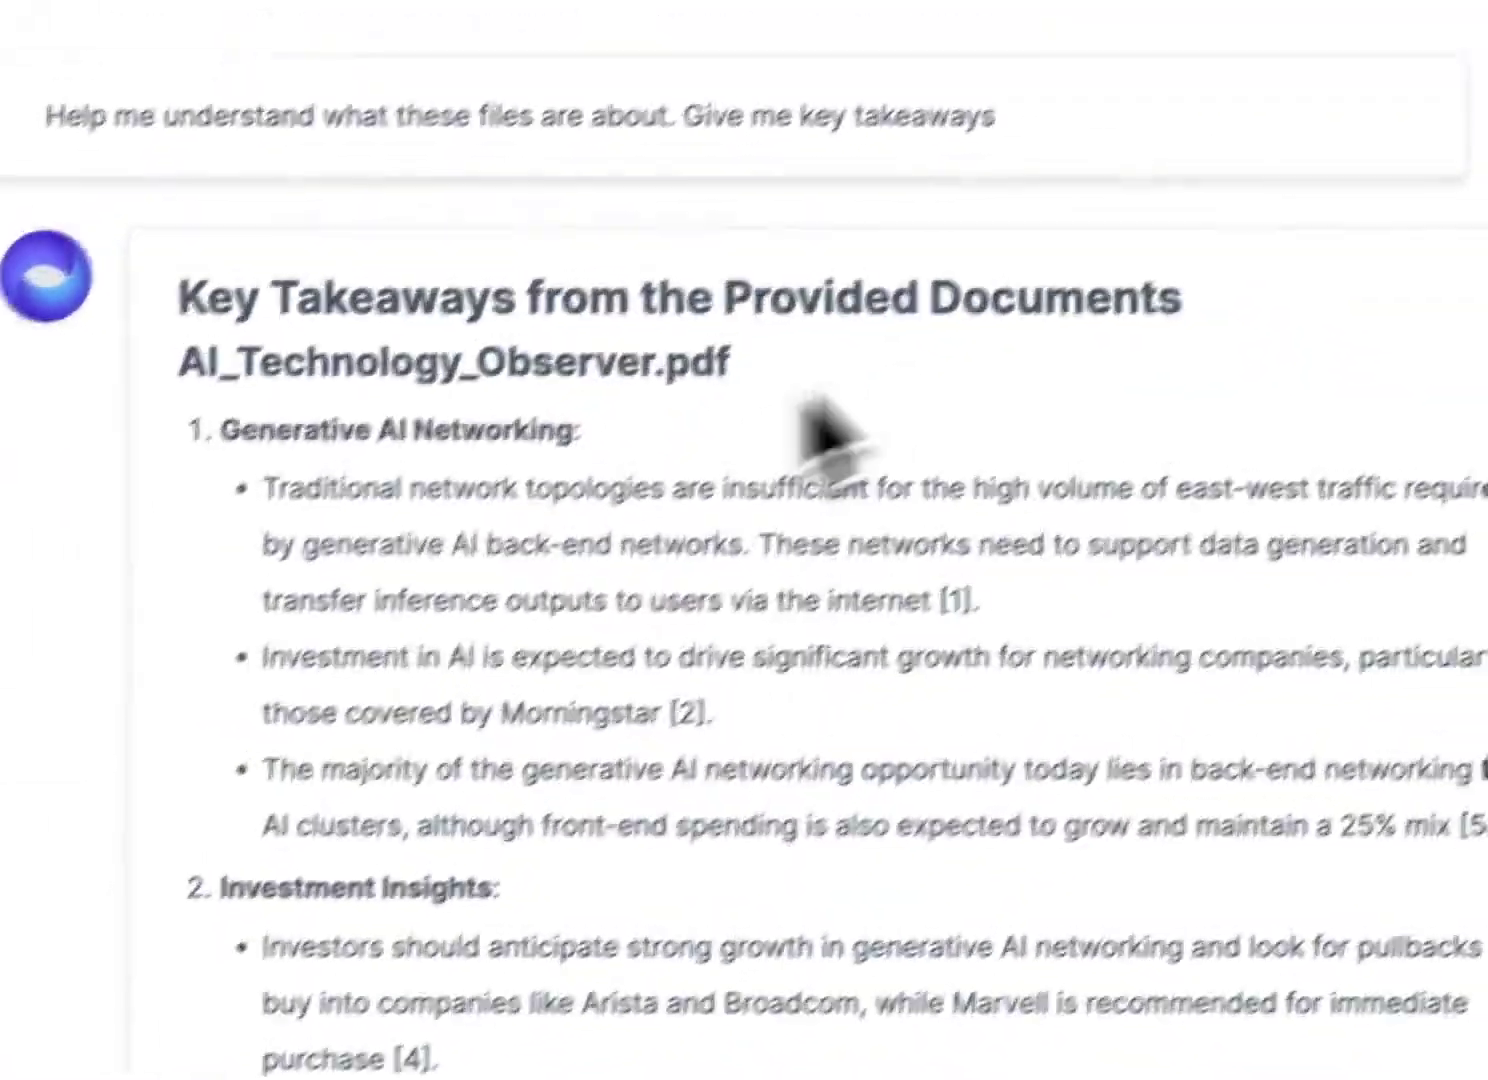
{"action": "scroll", "coordinate": [760, 600], "scroll_direction": "down", "scroll_amount": 10}
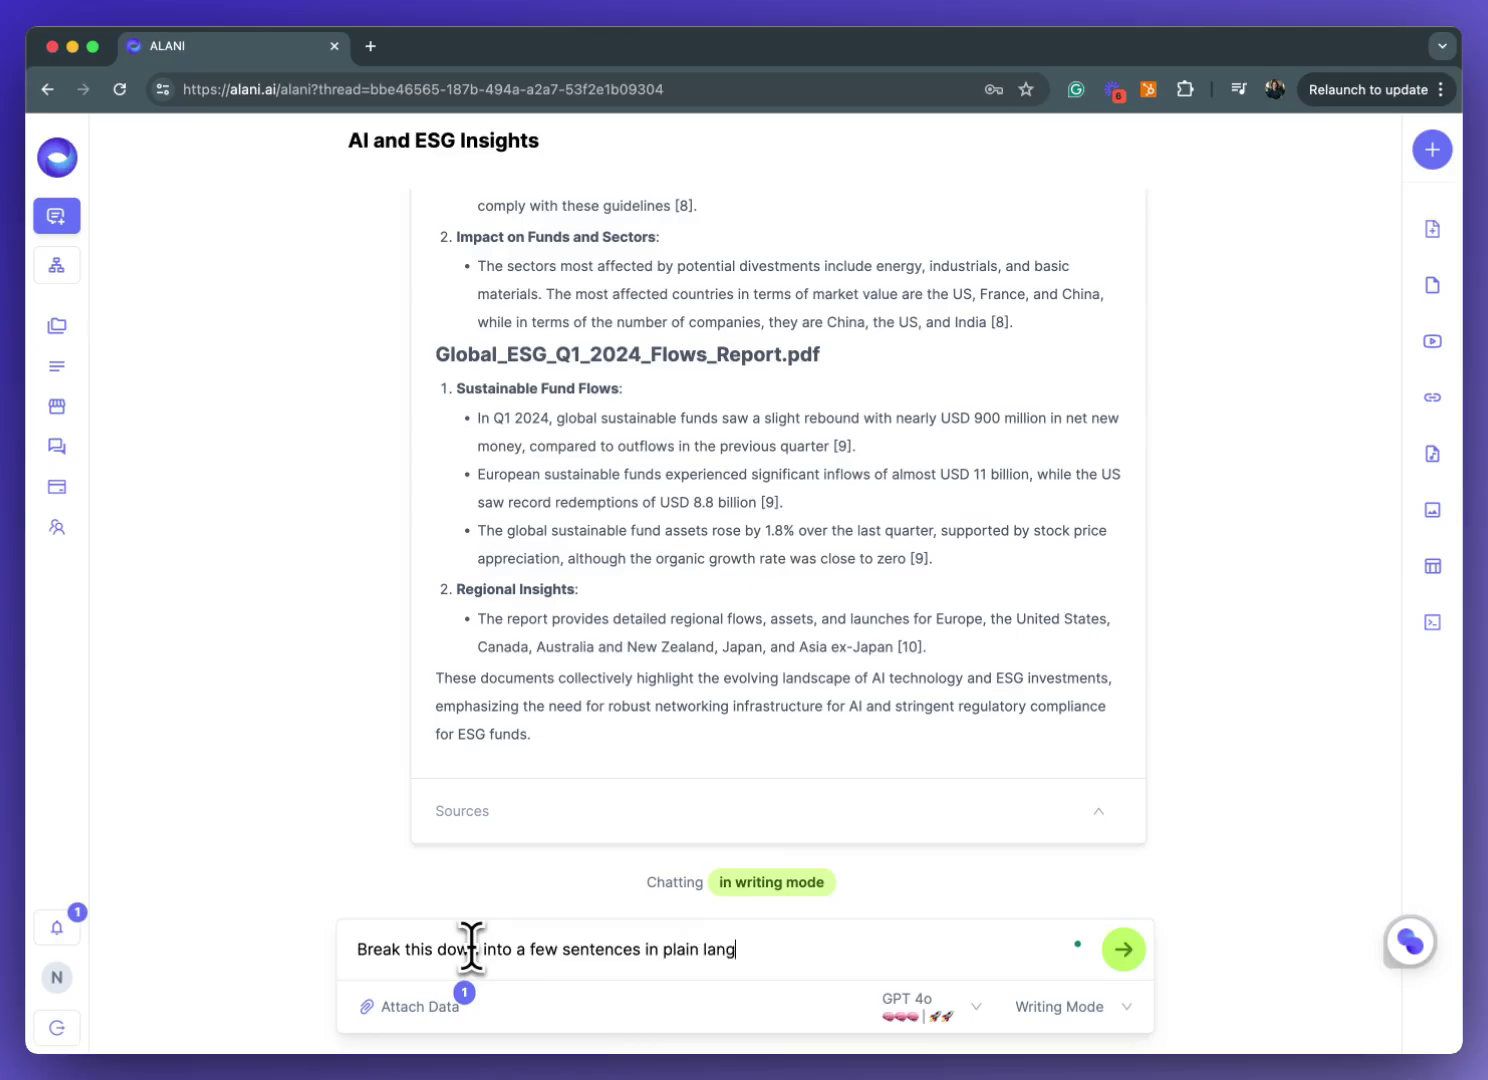
{"action": "key", "text": "Return"}
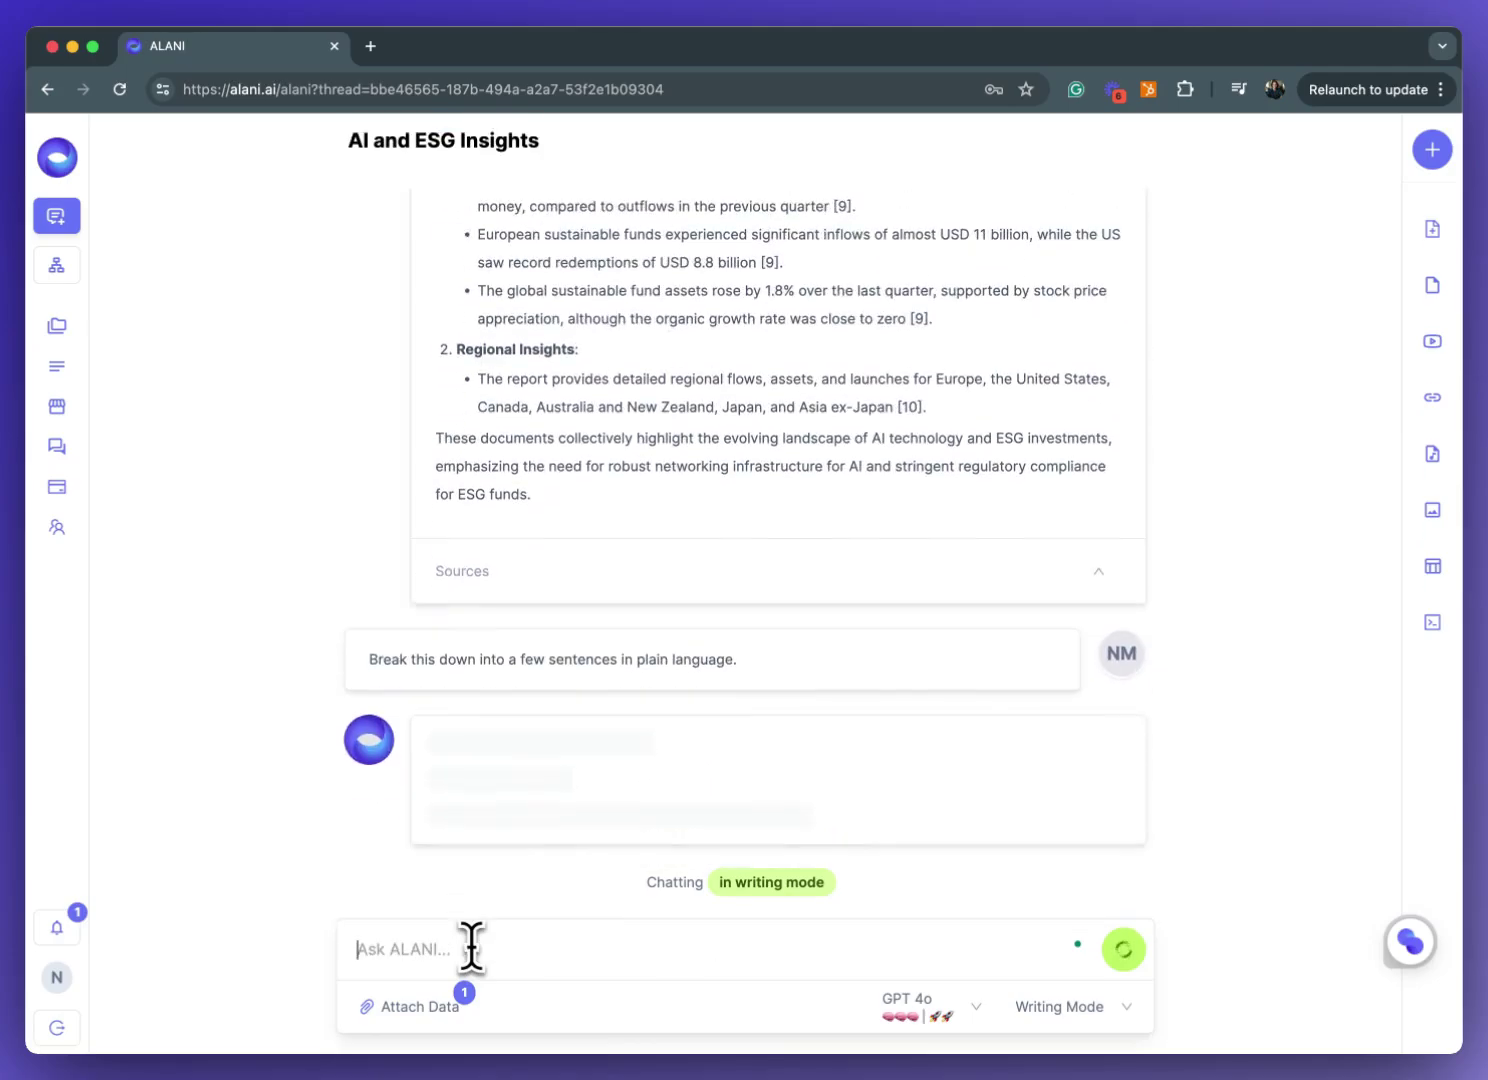
Review the plain-language reply and compare it with the detailed takeaways earlier in the thread
{"action": "scroll", "coordinate": [598, 605], "scroll_direction": "up", "scroll_amount": 15}
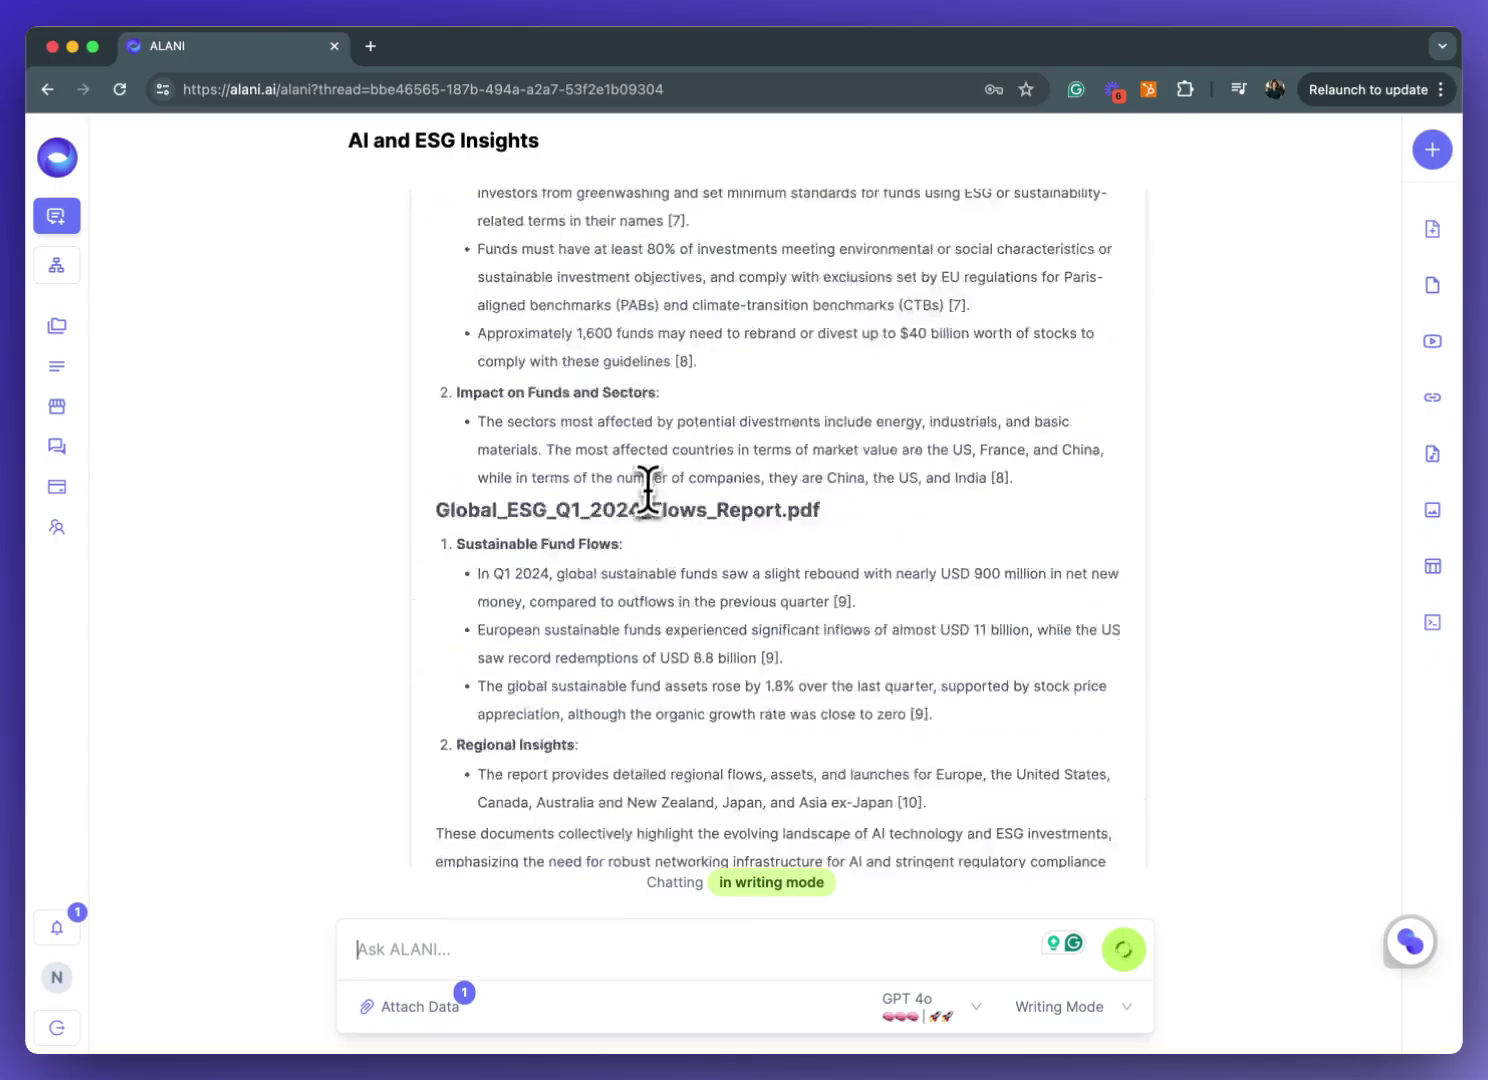
{"action": "scroll", "coordinate": [1080, 432], "scroll_direction": "down", "scroll_amount": 15}
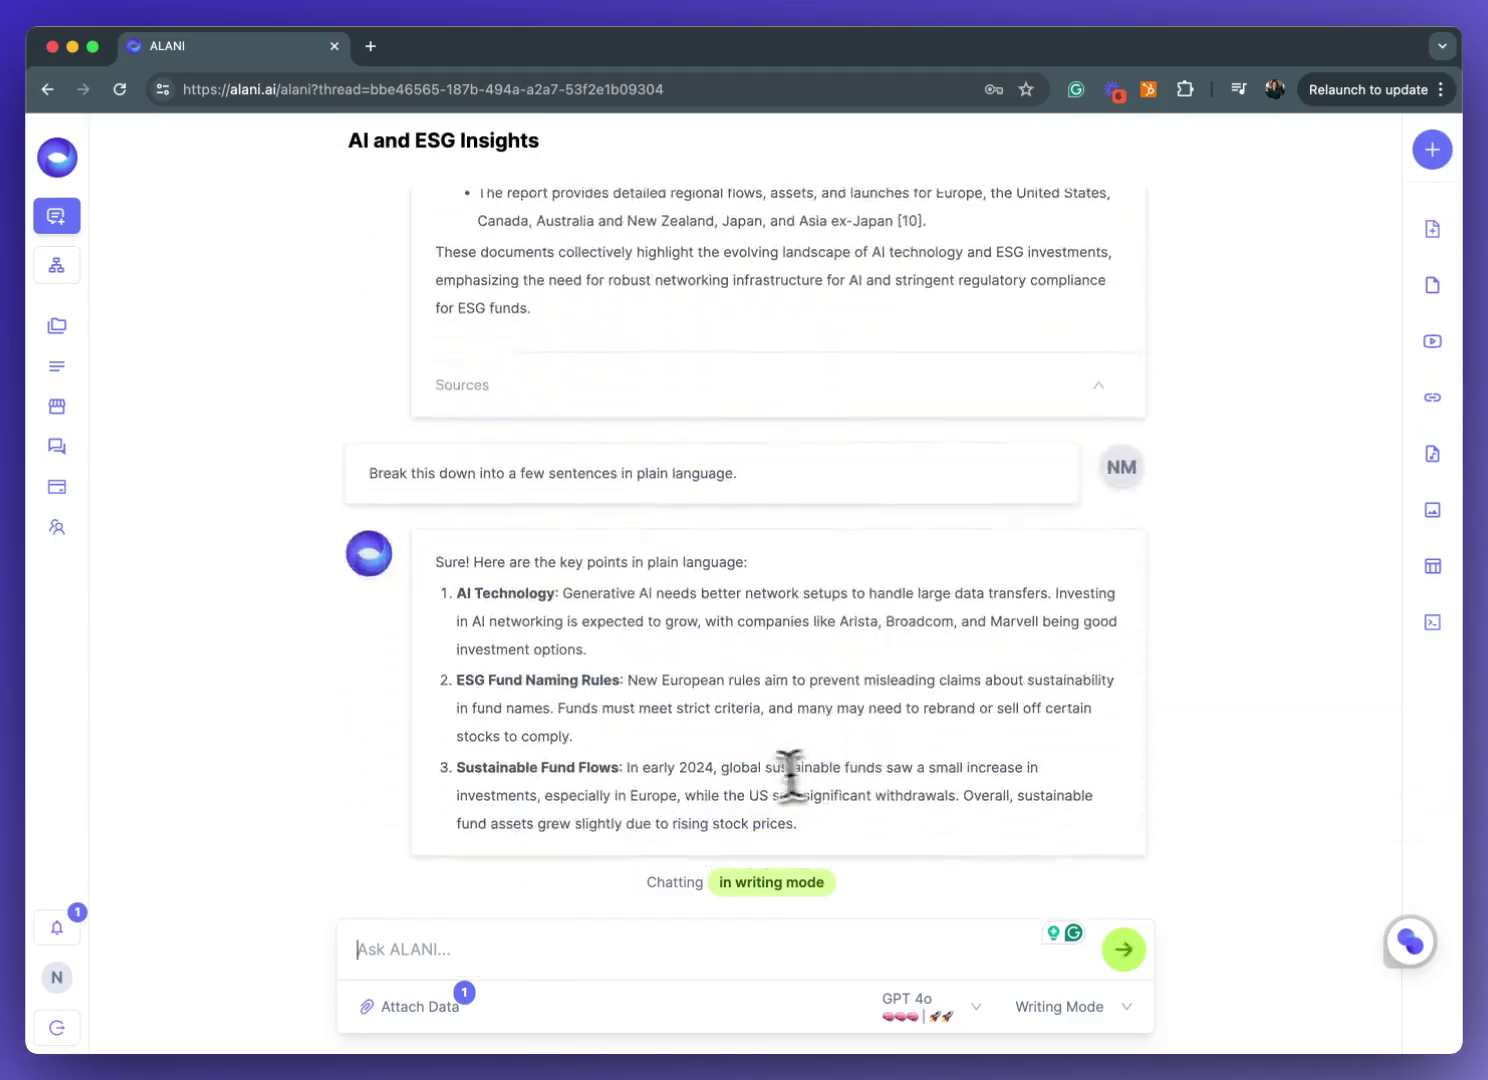
{"action": "scroll", "coordinate": [640, 738], "scroll_direction": "up", "scroll_amount": 5}
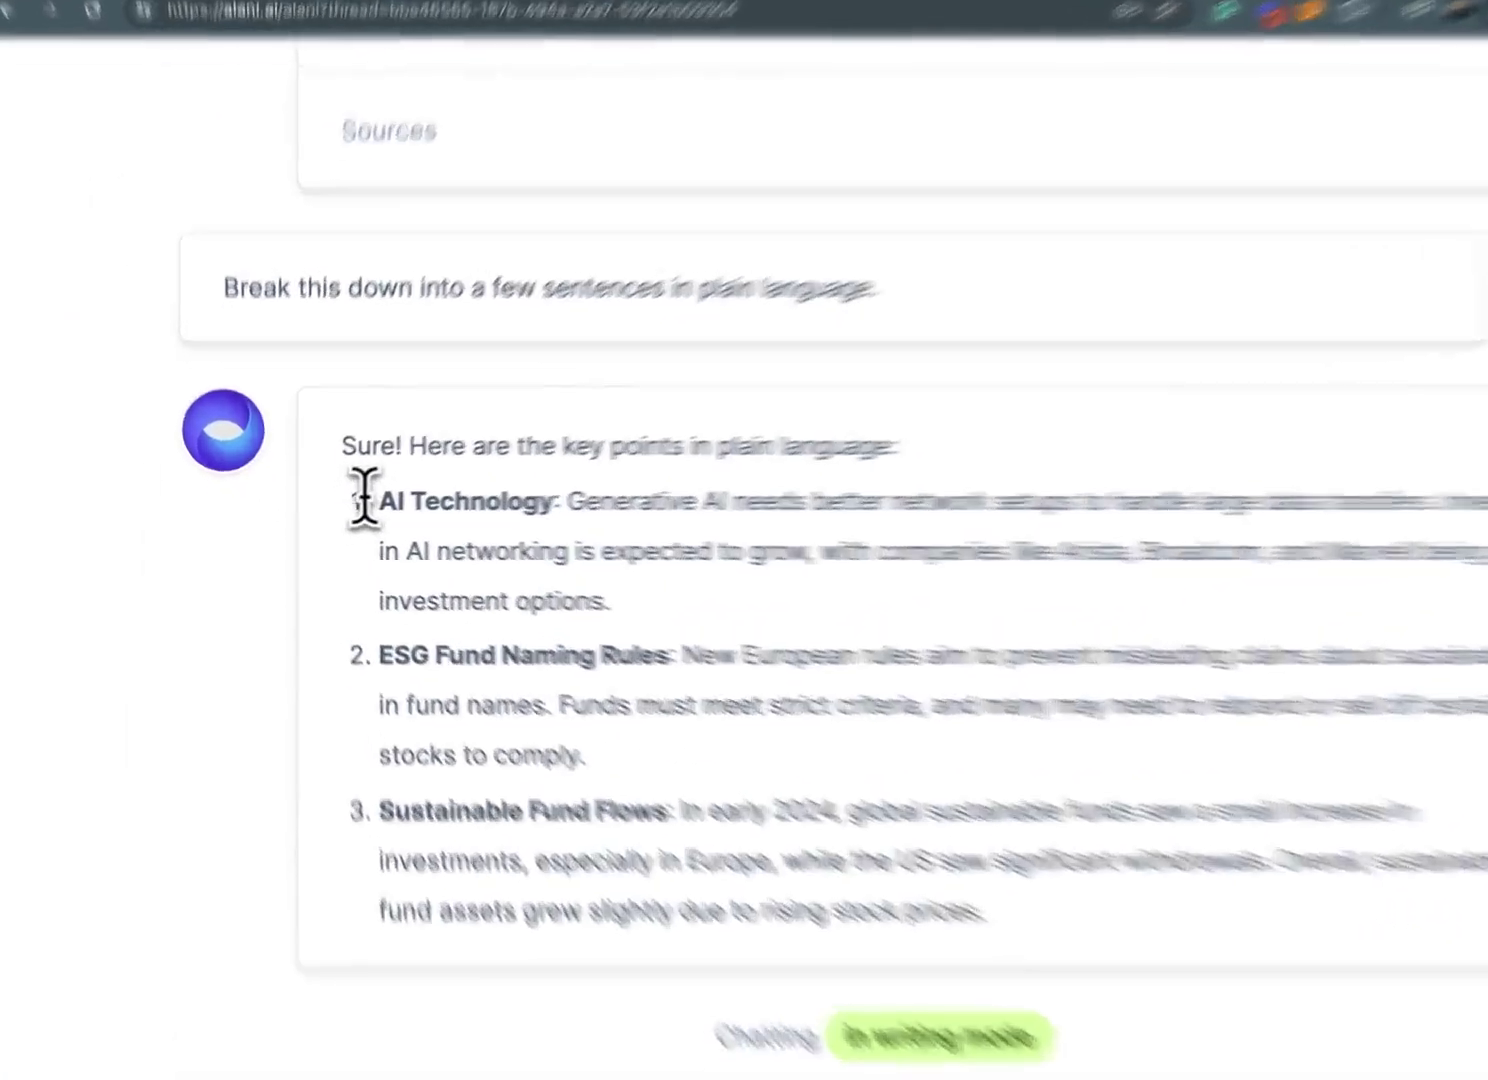
{"action": "left_click_drag", "start_coordinate": [350, 503], "coordinate": [862, 833]}
{"action": "left_click", "coordinate": [1042, 698]}
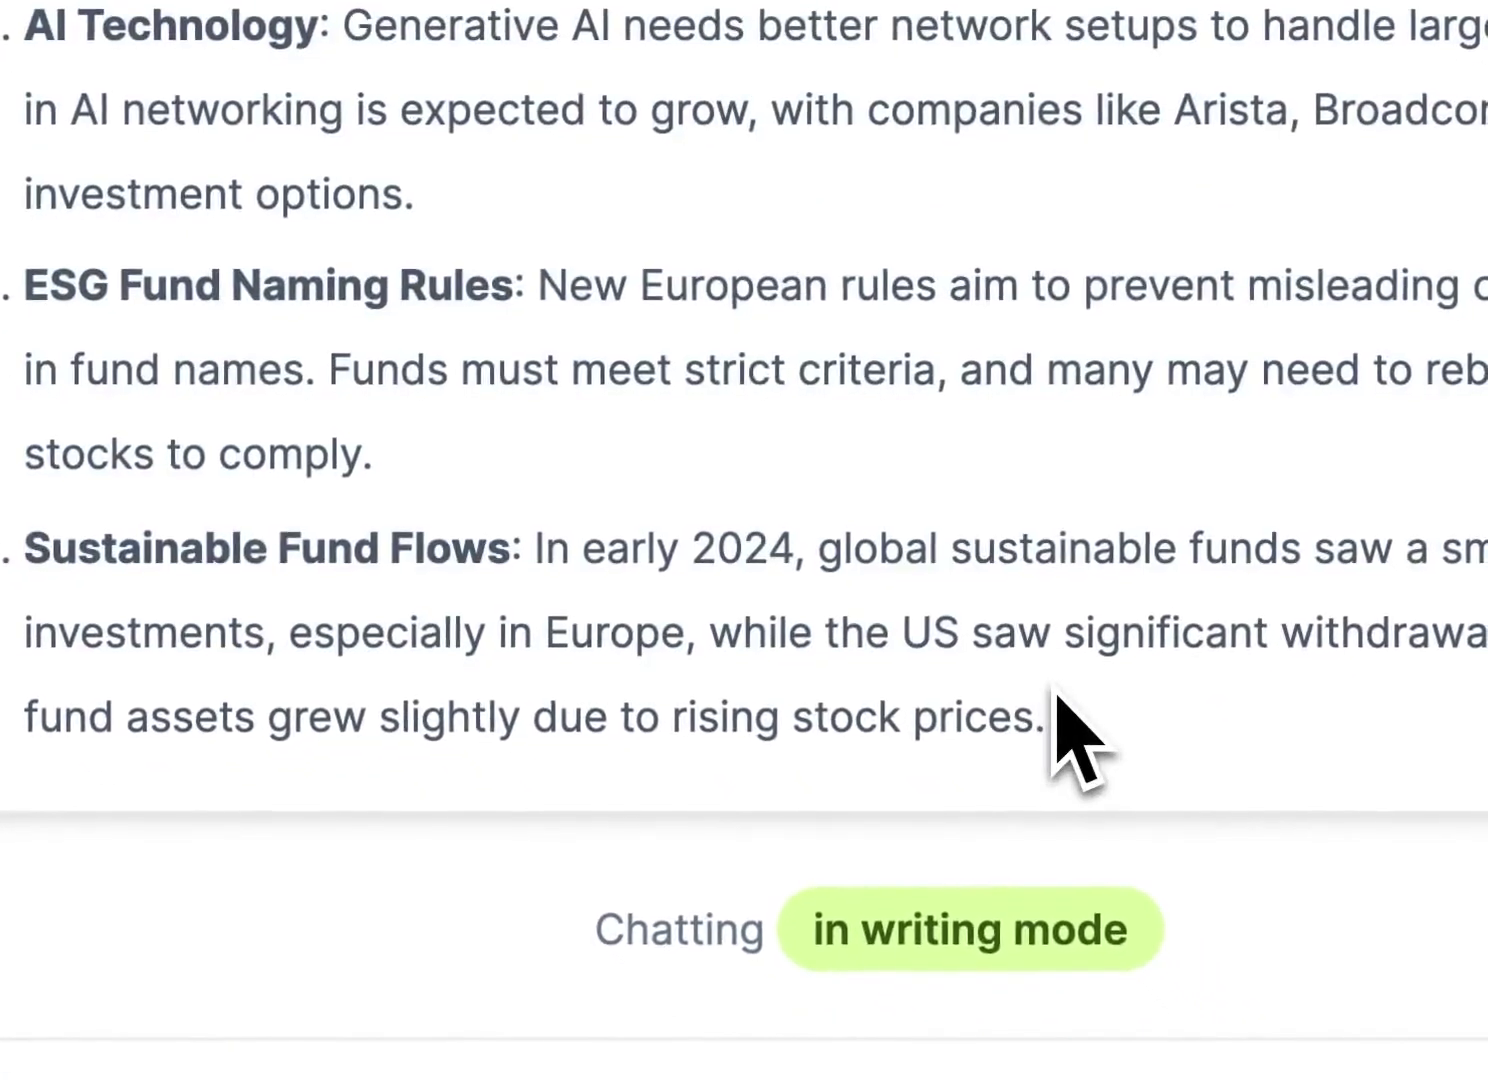
{"action": "scroll", "coordinate": [515, 423], "scroll_direction": "up", "scroll_amount": 10}
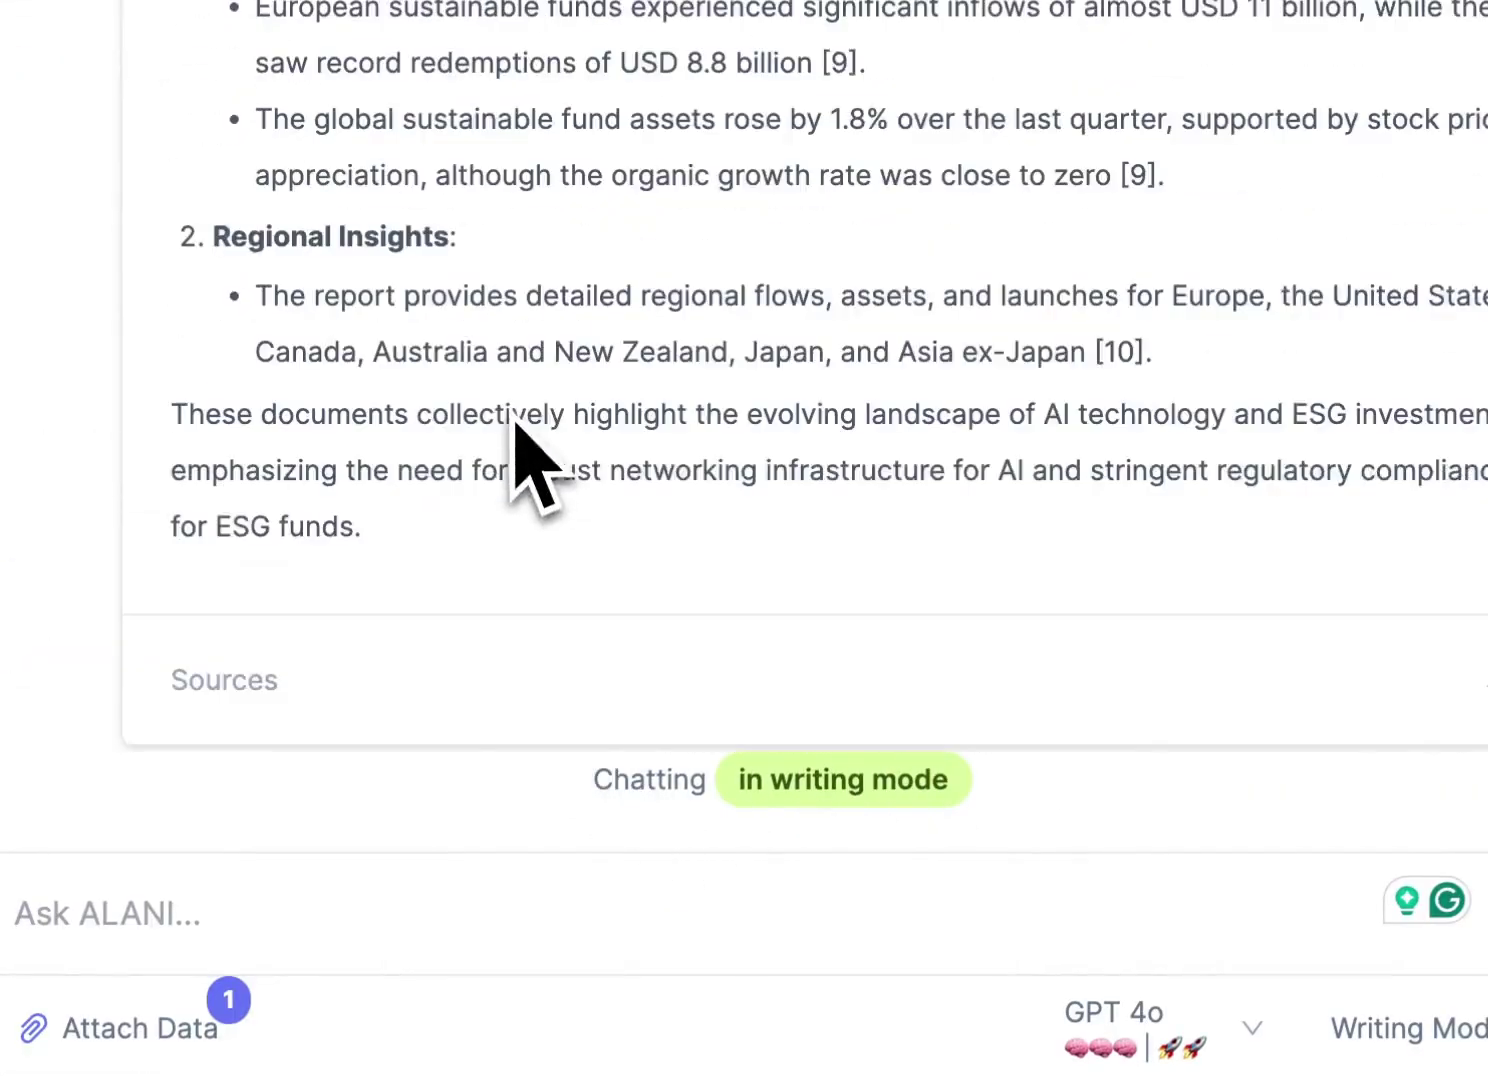
{"action": "scroll", "coordinate": [518, 440], "scroll_direction": "up", "scroll_amount": 10}
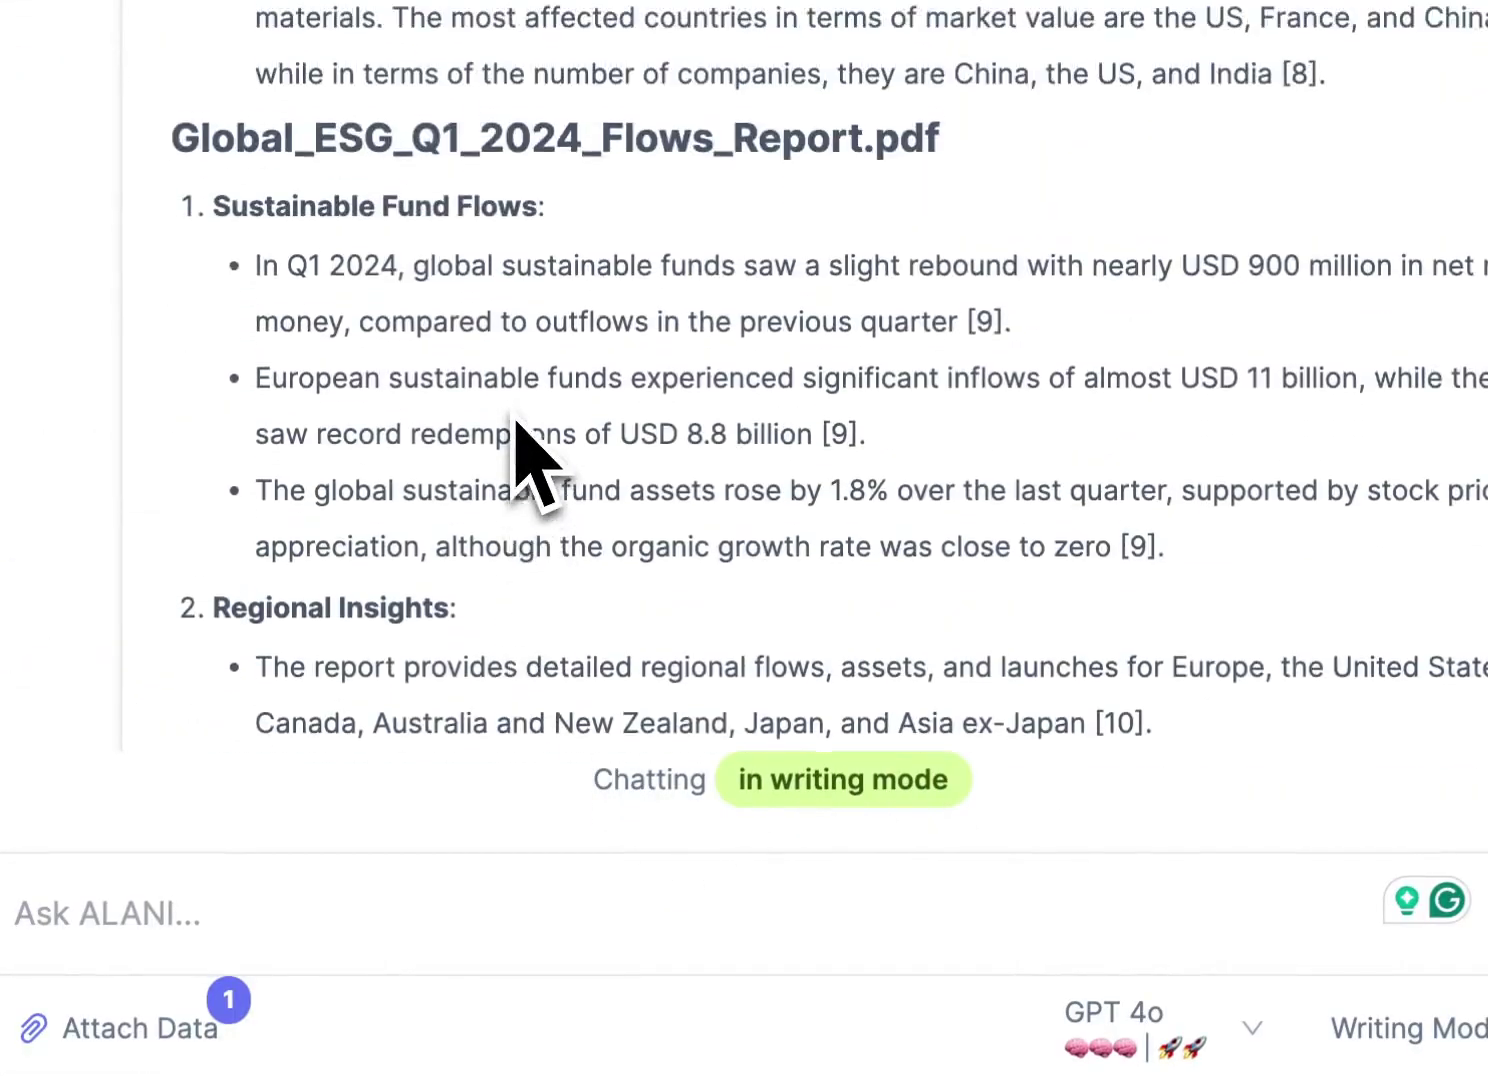
{"action": "scroll", "coordinate": [600, 690], "scroll_direction": "down", "scroll_amount": 15}
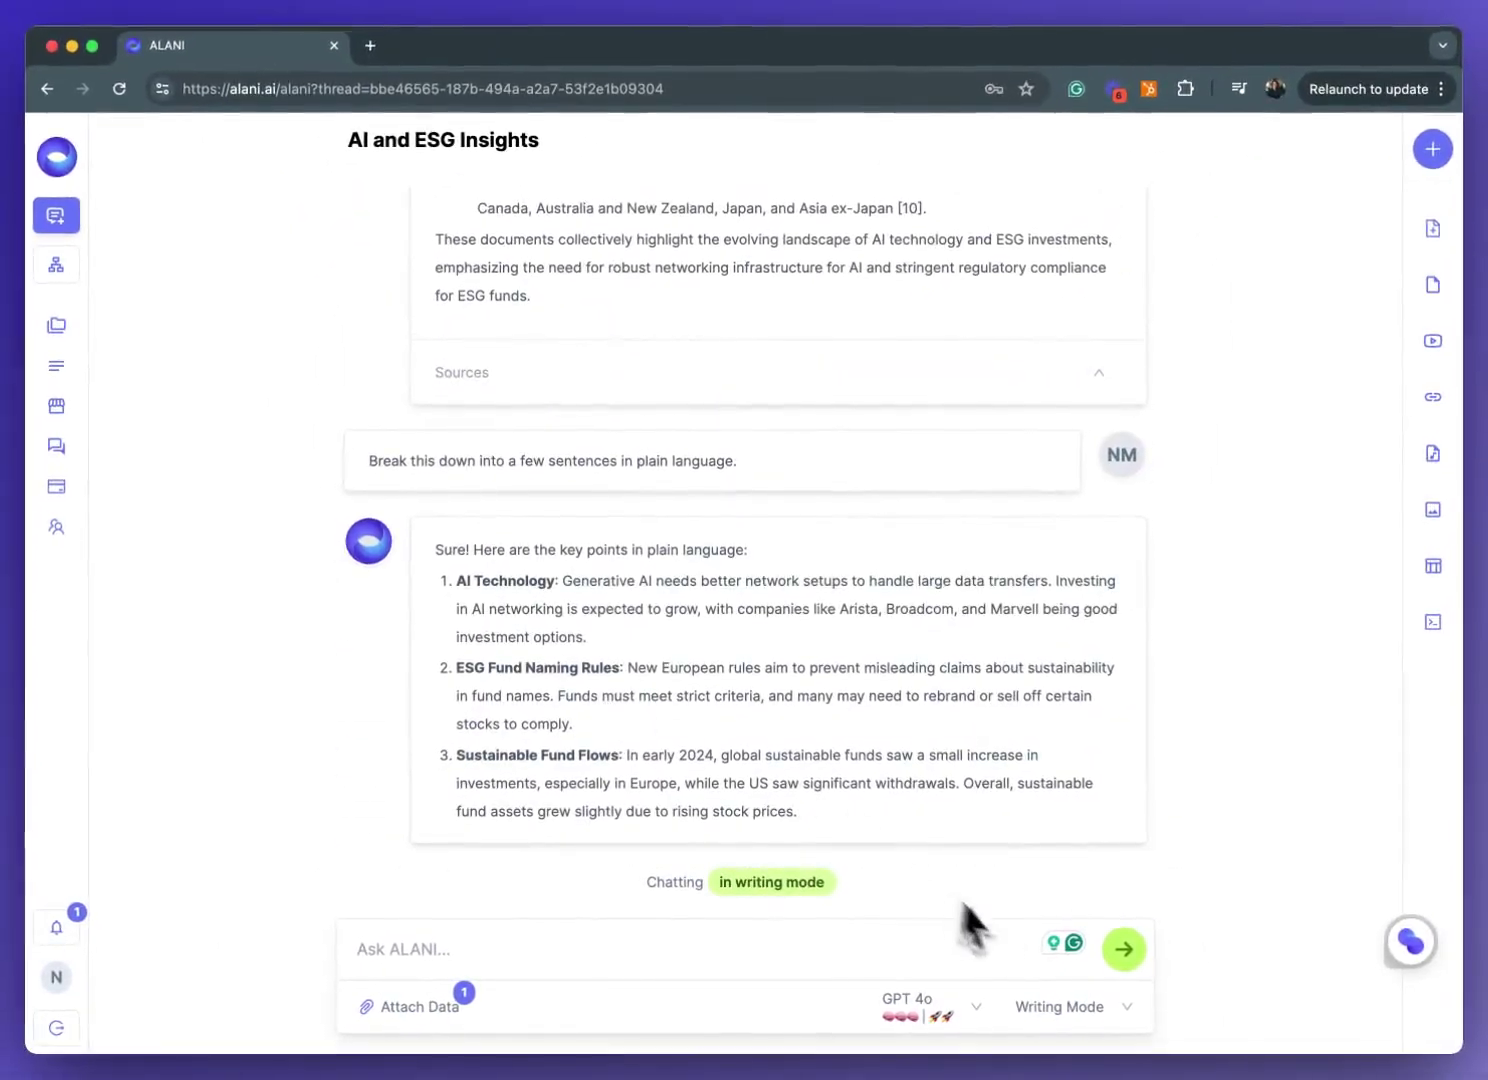
Switch the chat back to Research Mode with New bundle as its source
{"action": "left_click", "coordinate": [1058, 1008]}
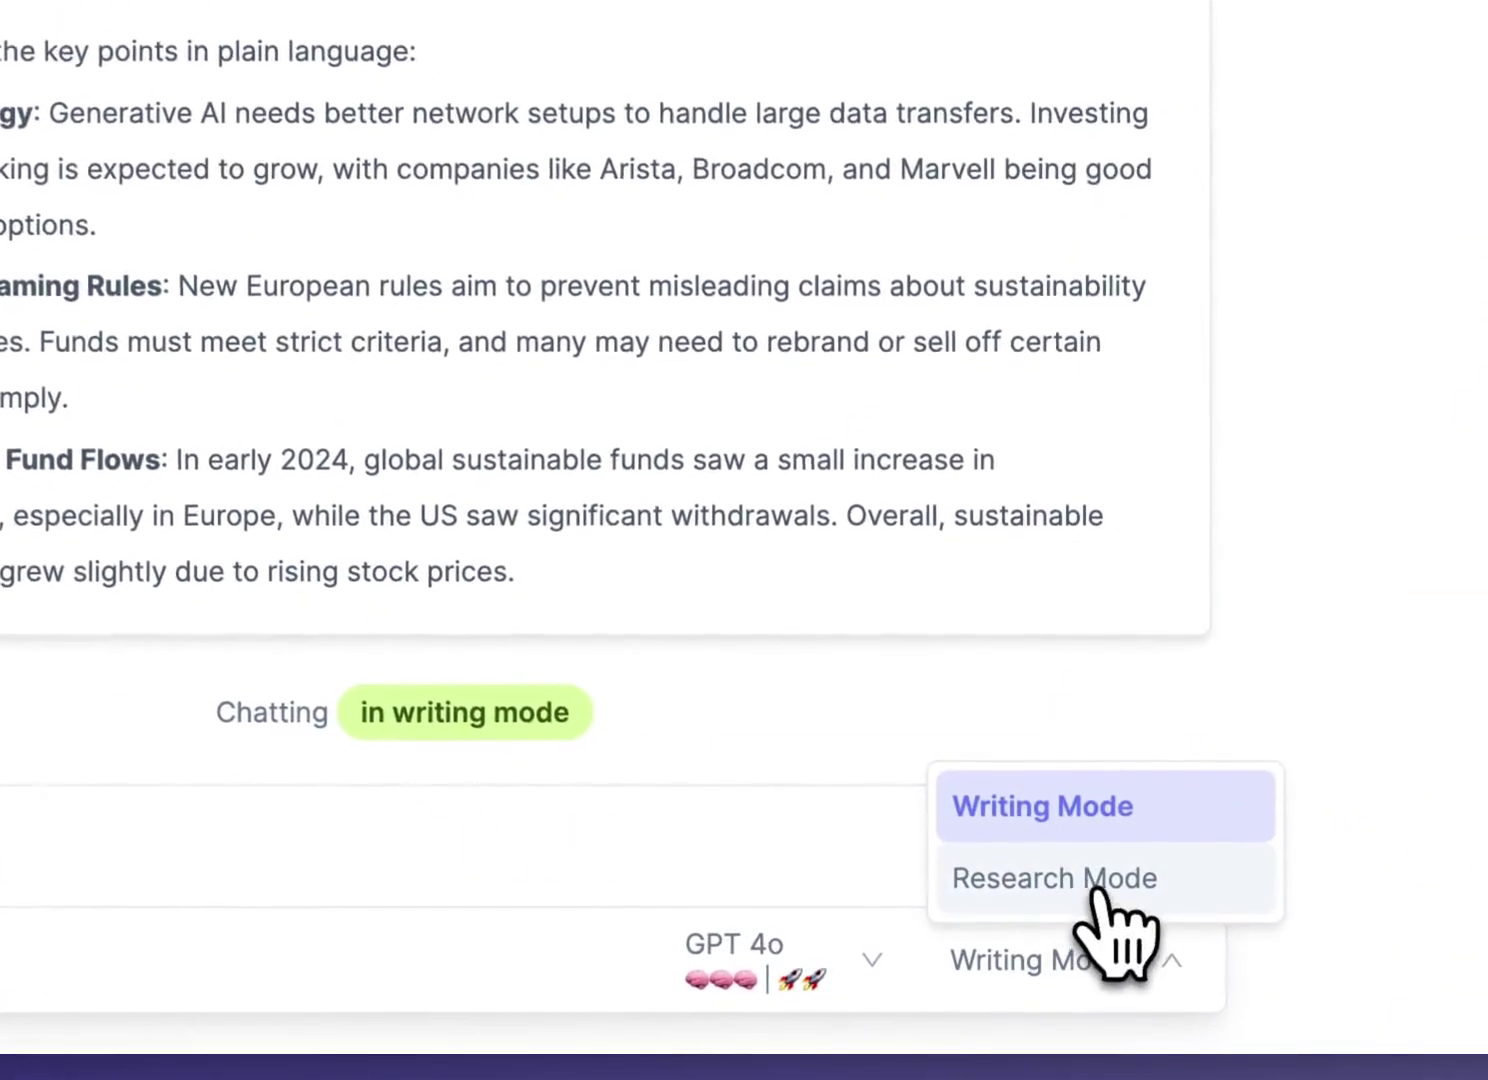
{"action": "left_click", "coordinate": [1070, 884]}
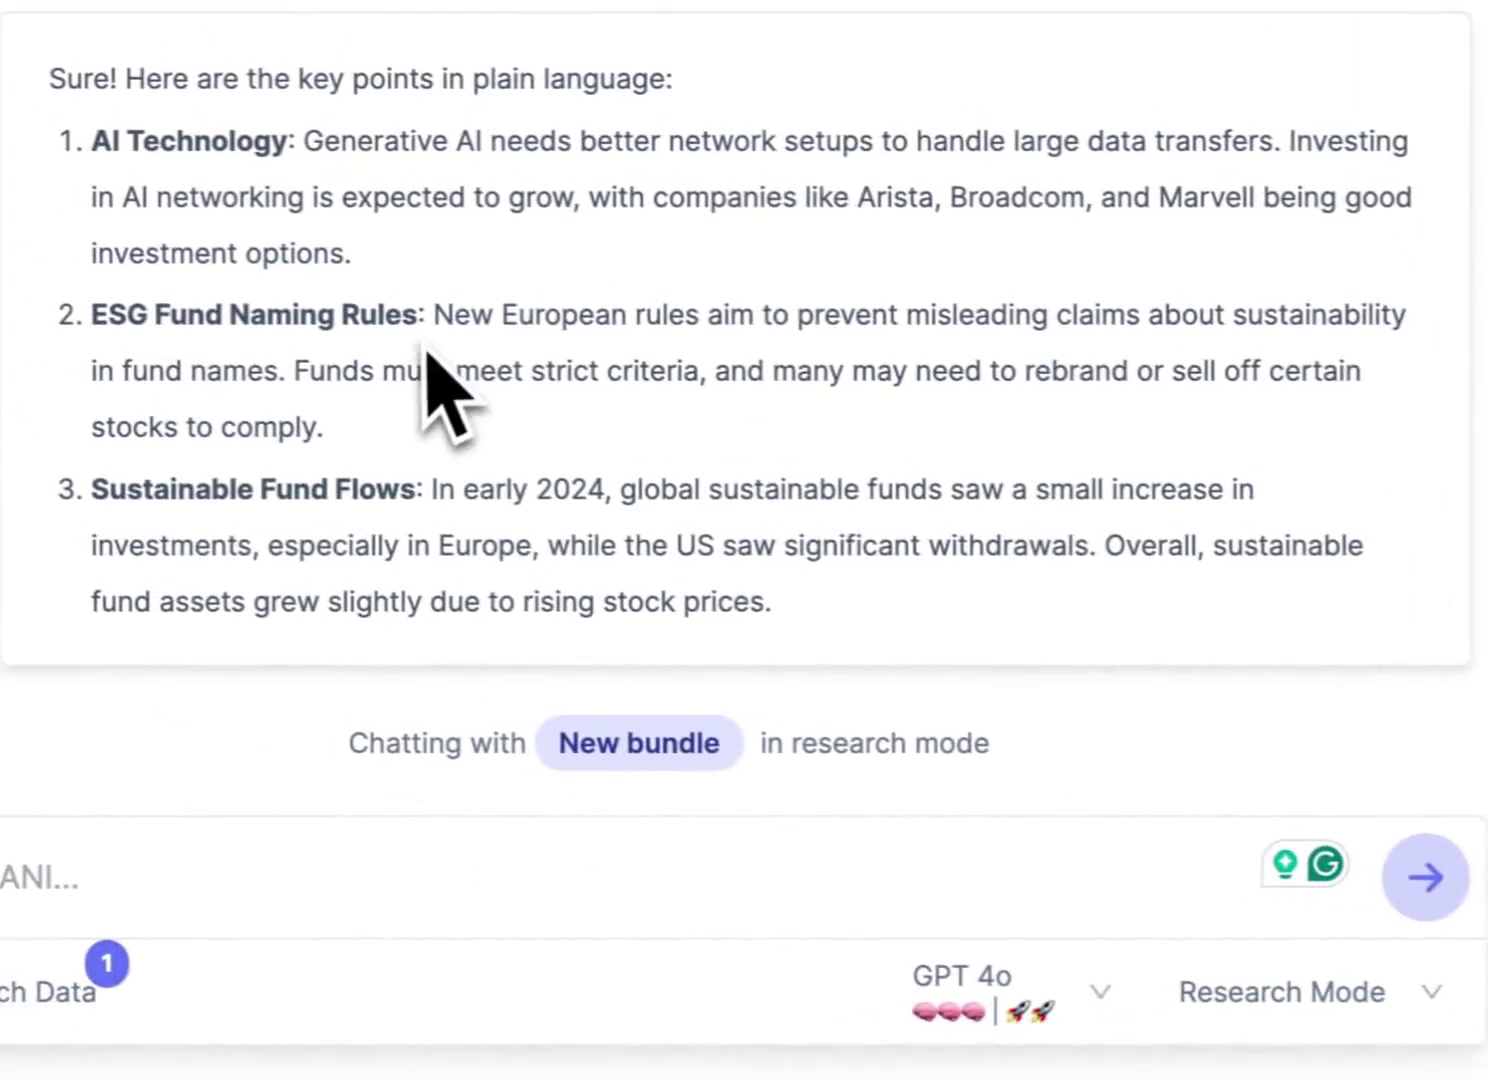
{"action": "left_click_drag", "start_coordinate": [161, 717], "coordinate": [812, 743]}
{"action": "left_click", "coordinate": [1100, 772]}
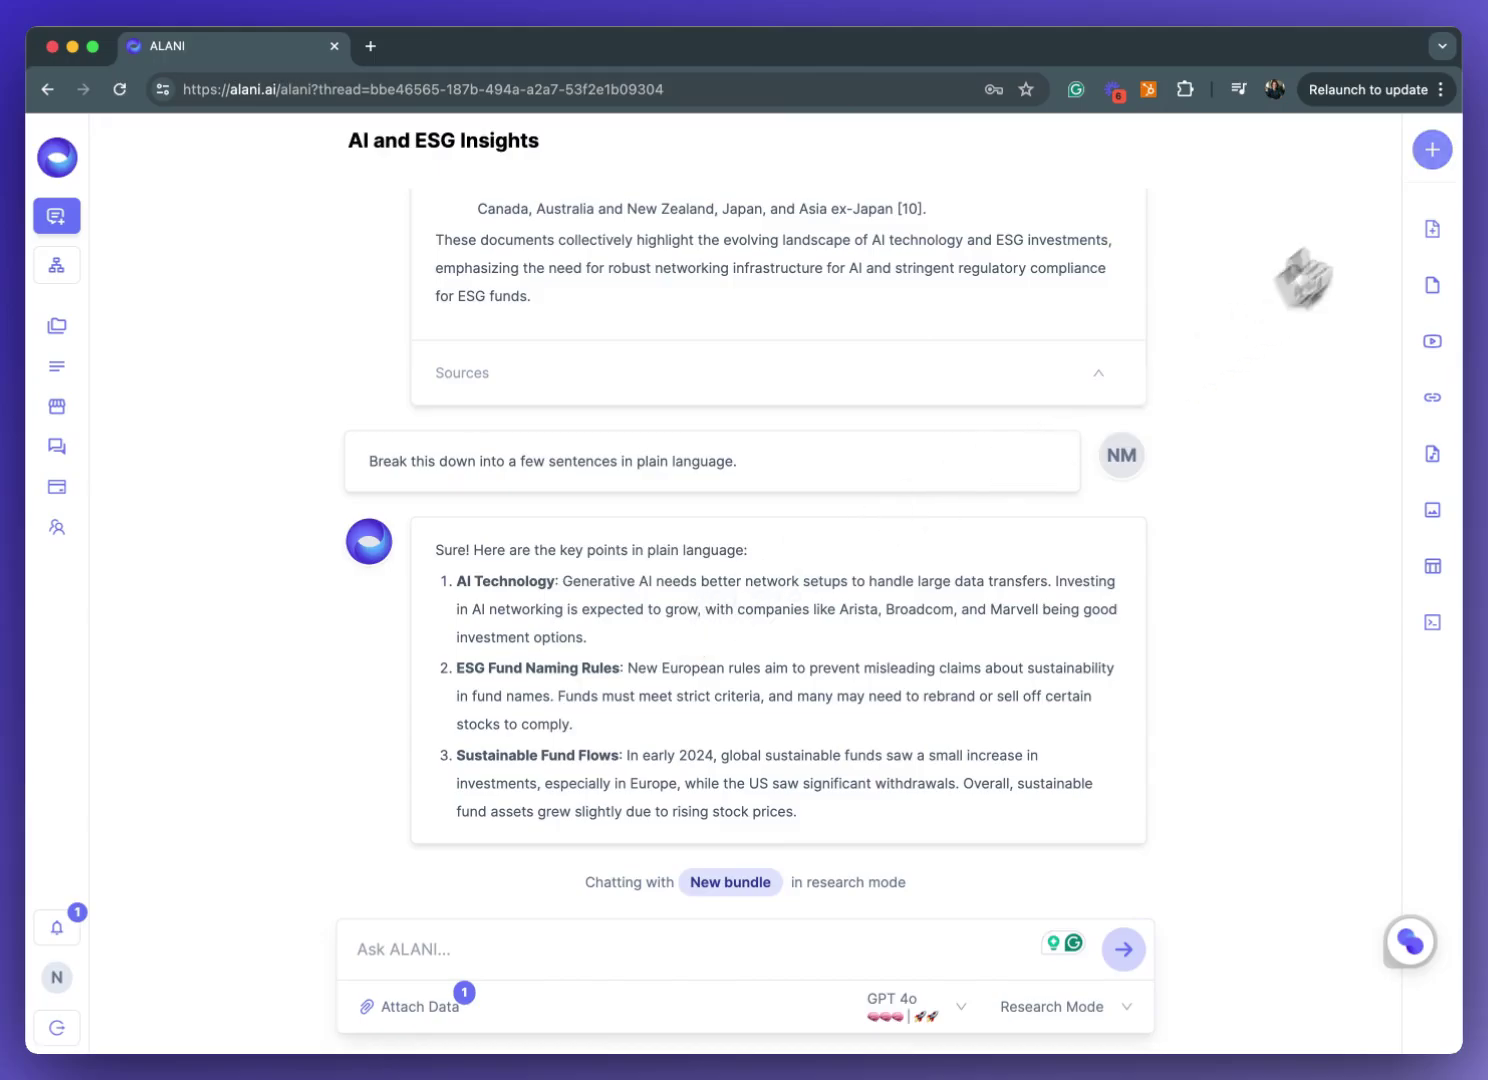
Look over the data types available for import and open the account's own workspace to view its bundles
{"action": "left_click", "coordinate": [1432, 149]}
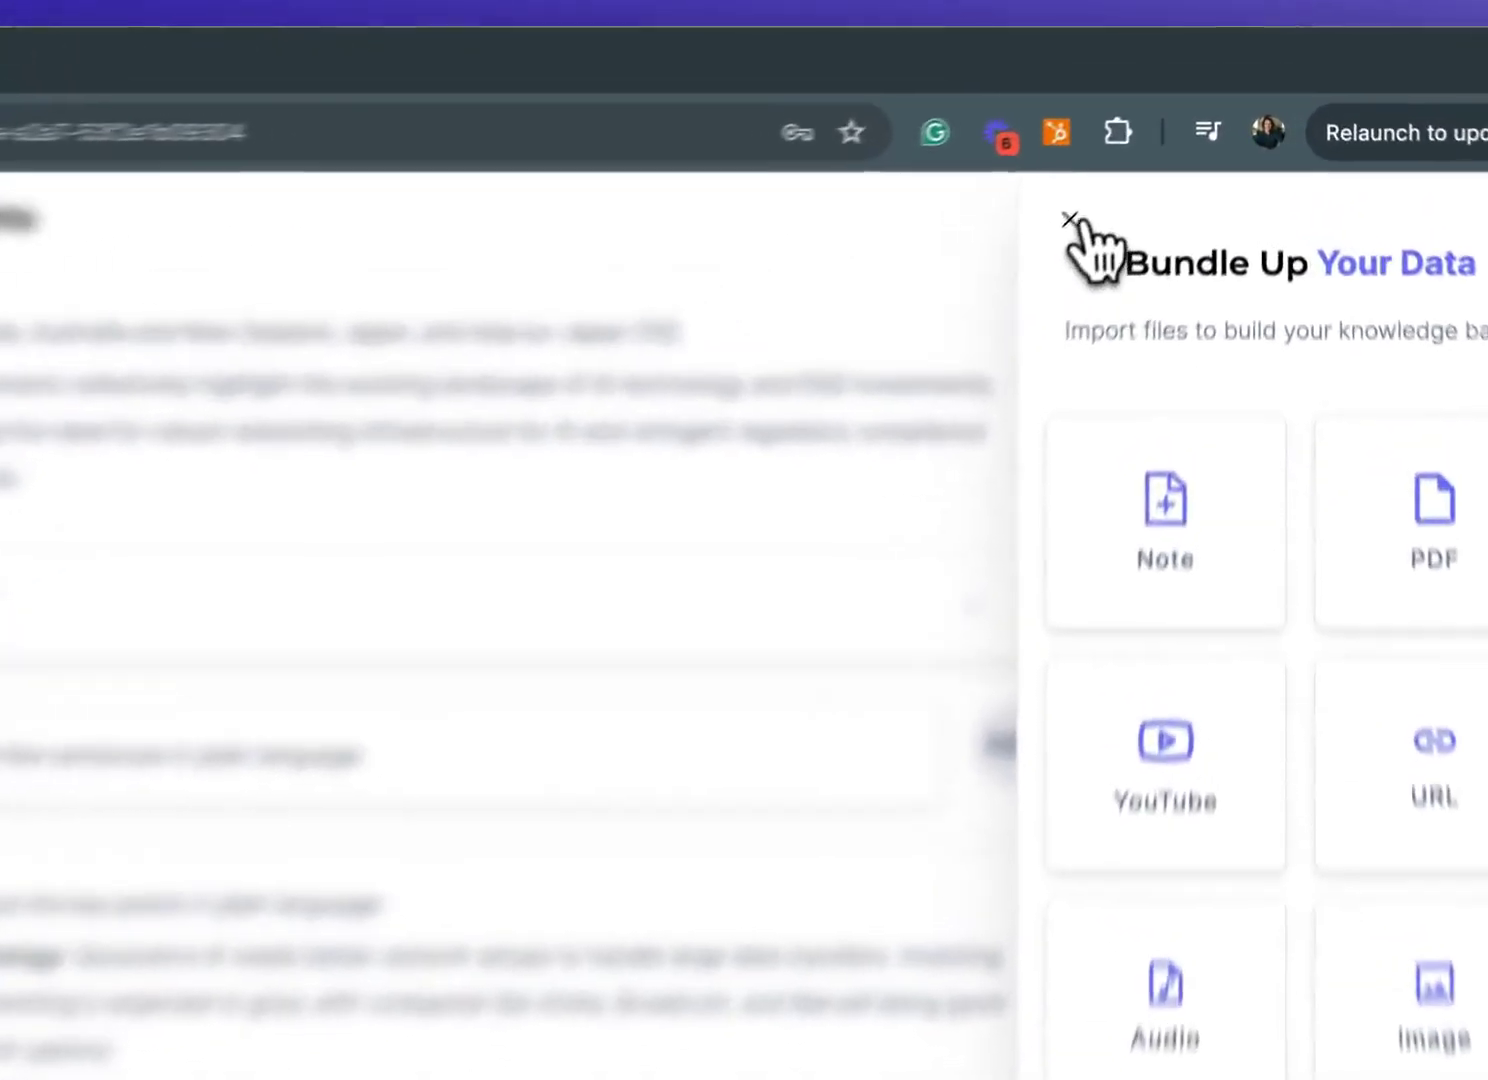
{"action": "left_click", "coordinate": [1156, 141]}
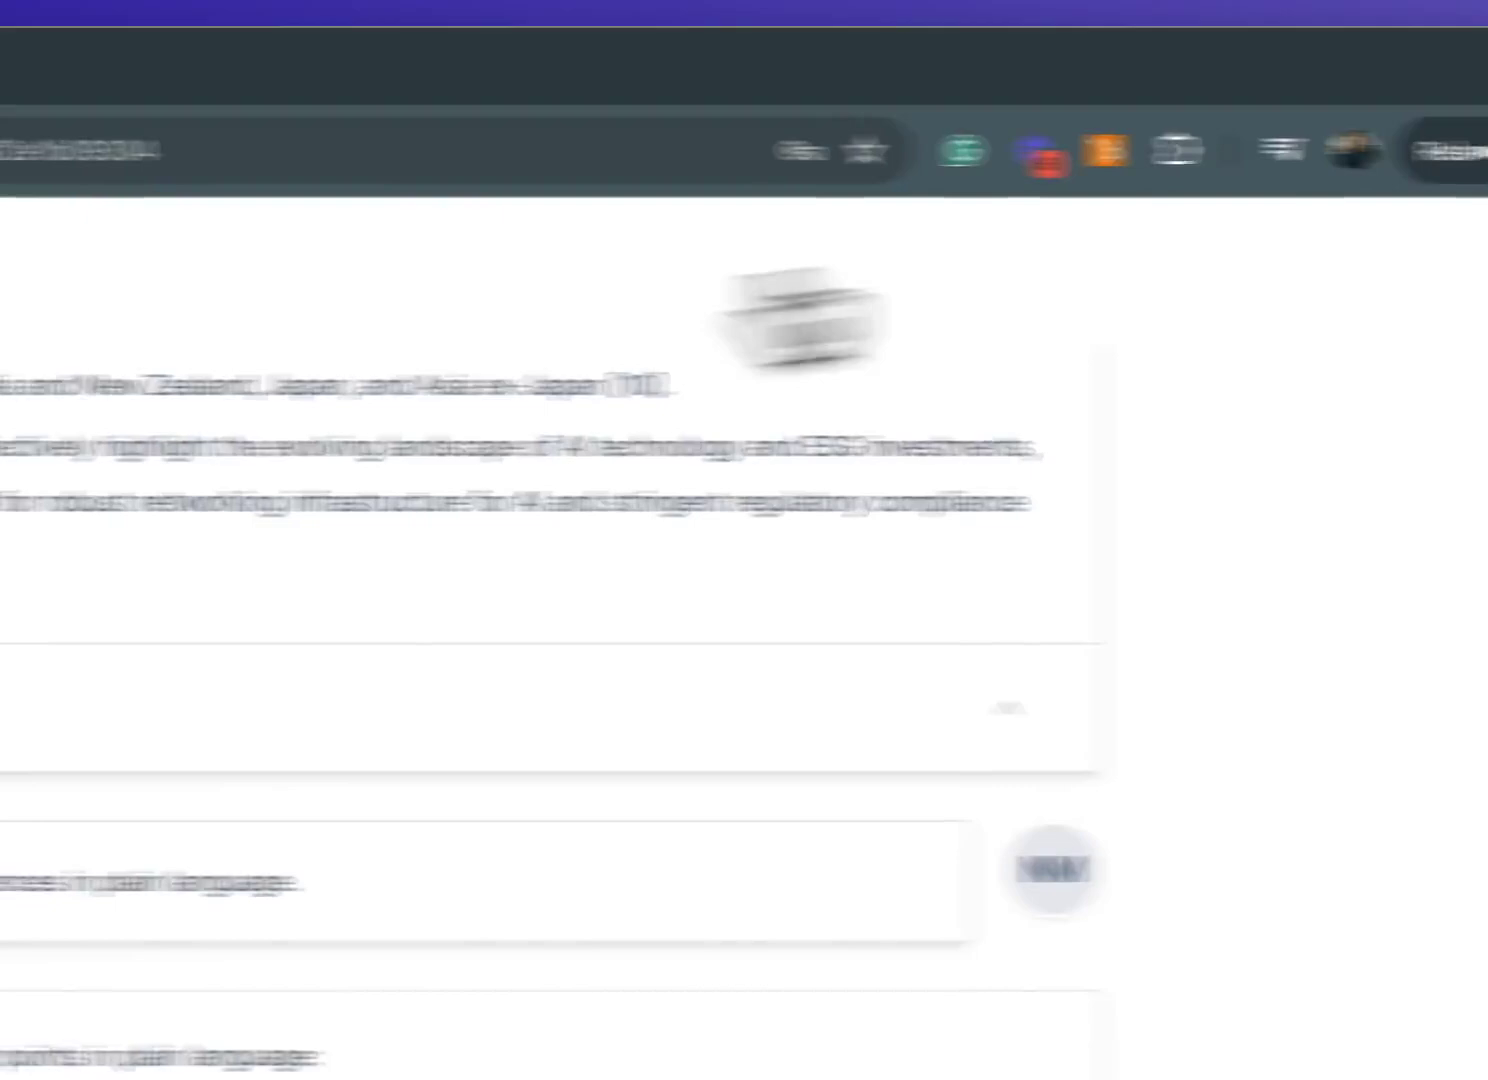
{"action": "left_click", "coordinate": [90, 640]}
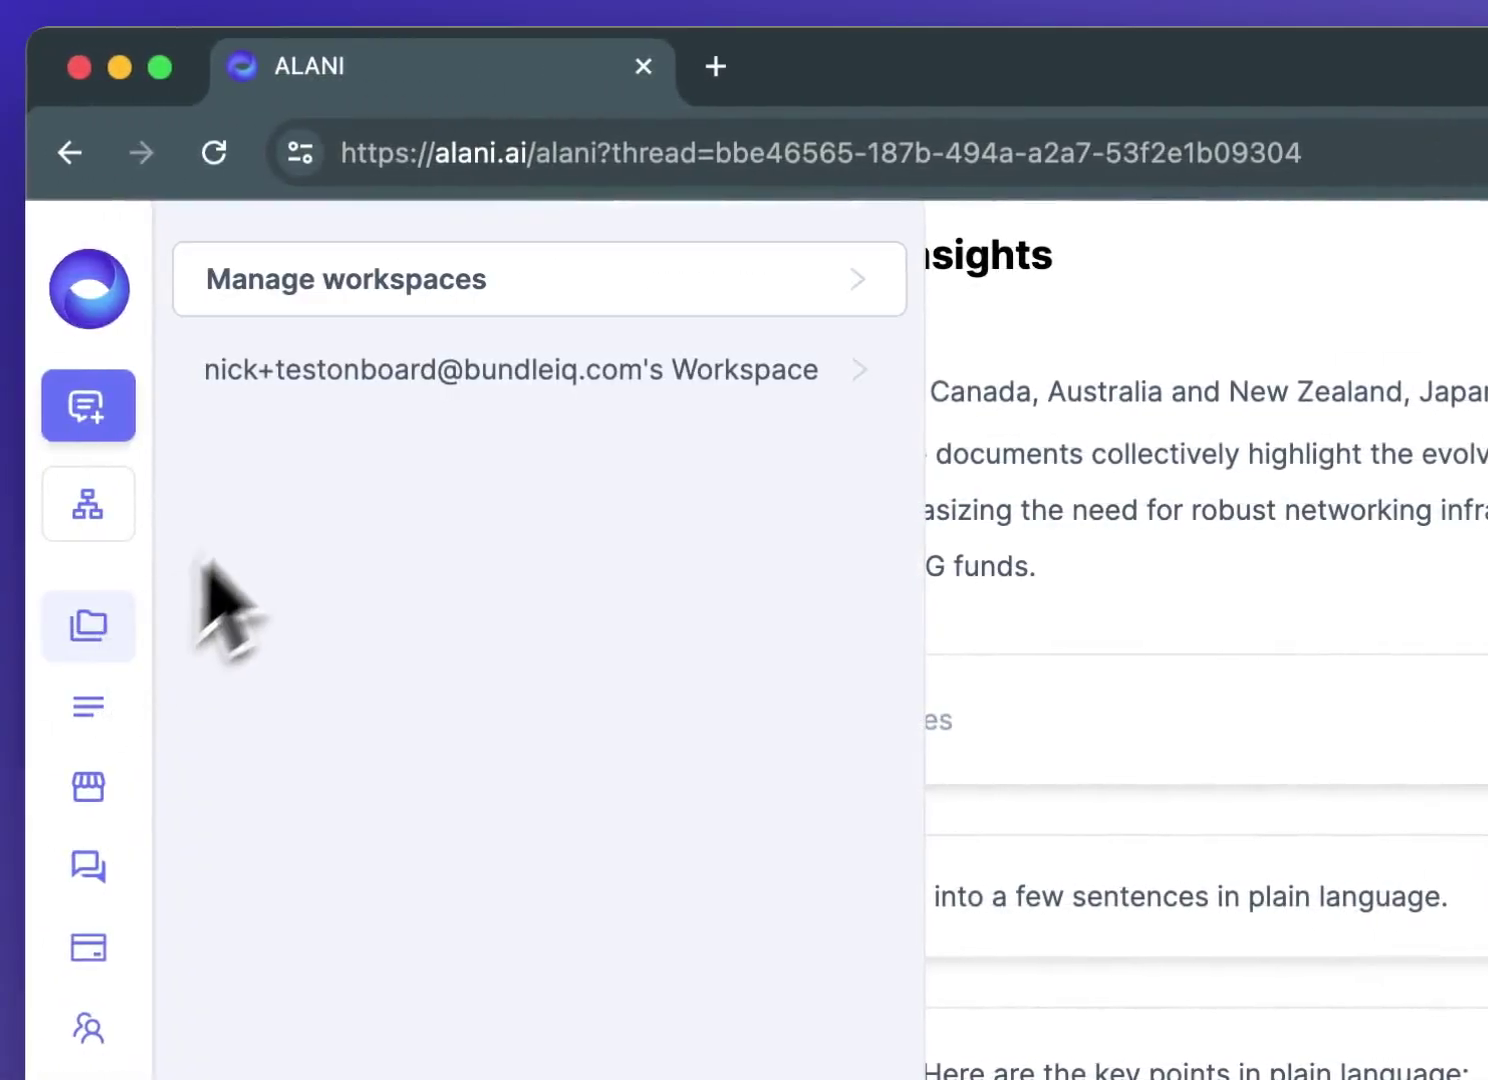
{"action": "left_click", "coordinate": [376, 372]}
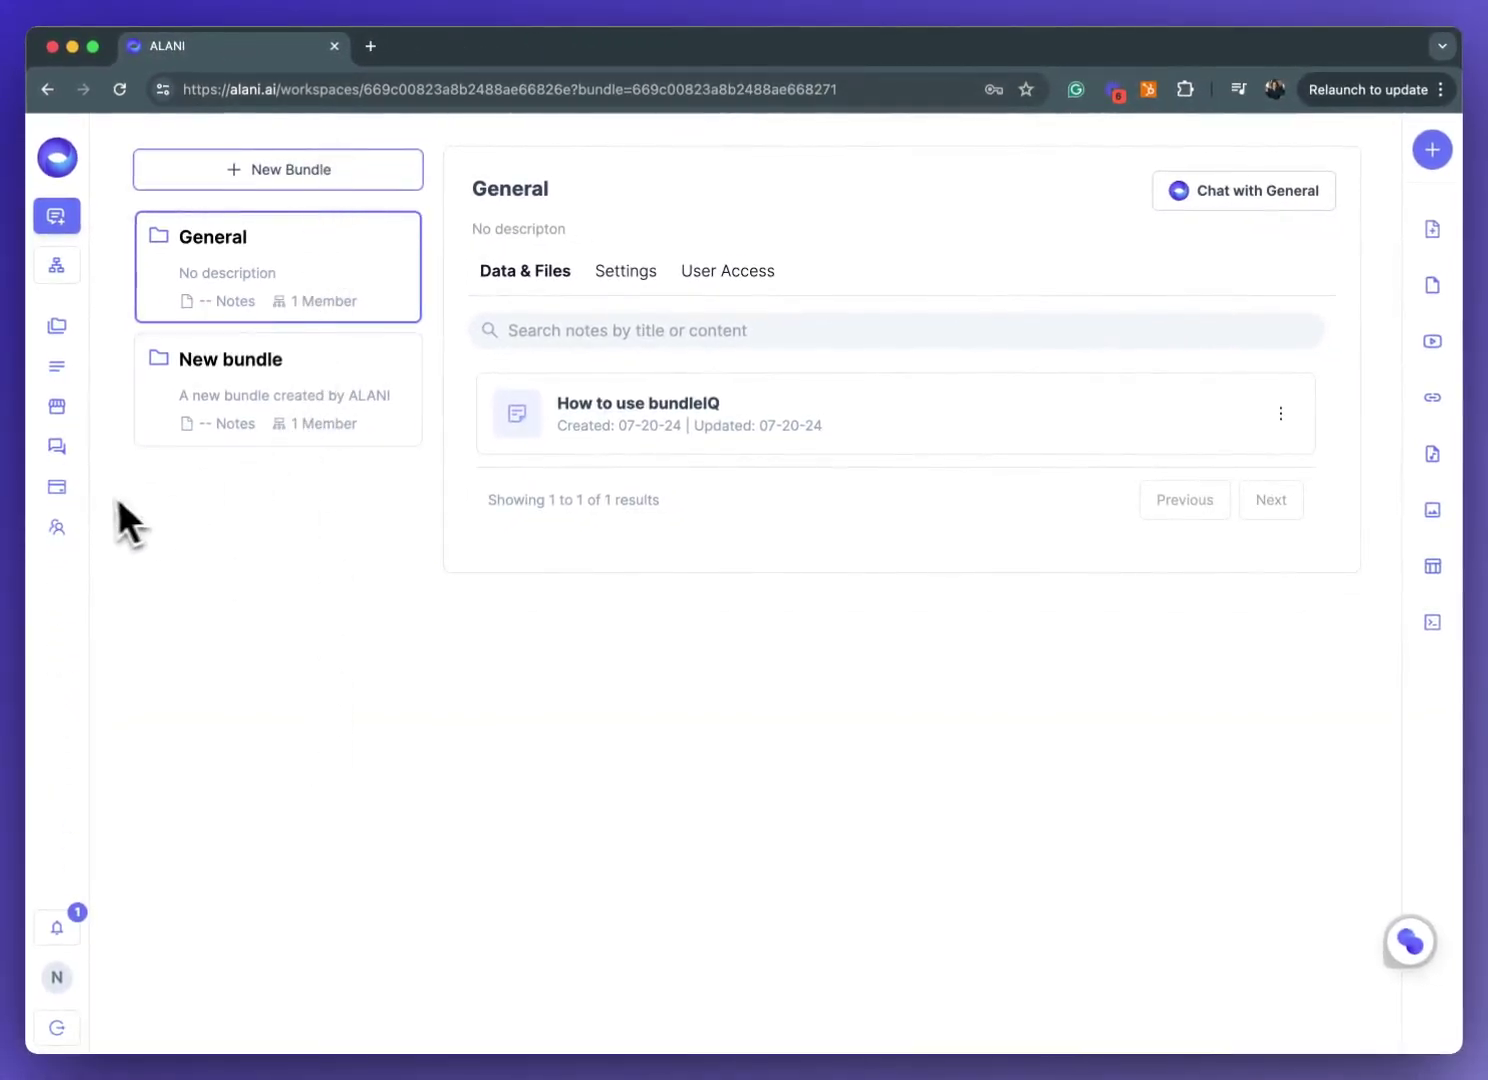
Open the marketplace of verified knowledge chatbots and browse through the full listing
{"action": "left_click", "coordinate": [57, 408]}
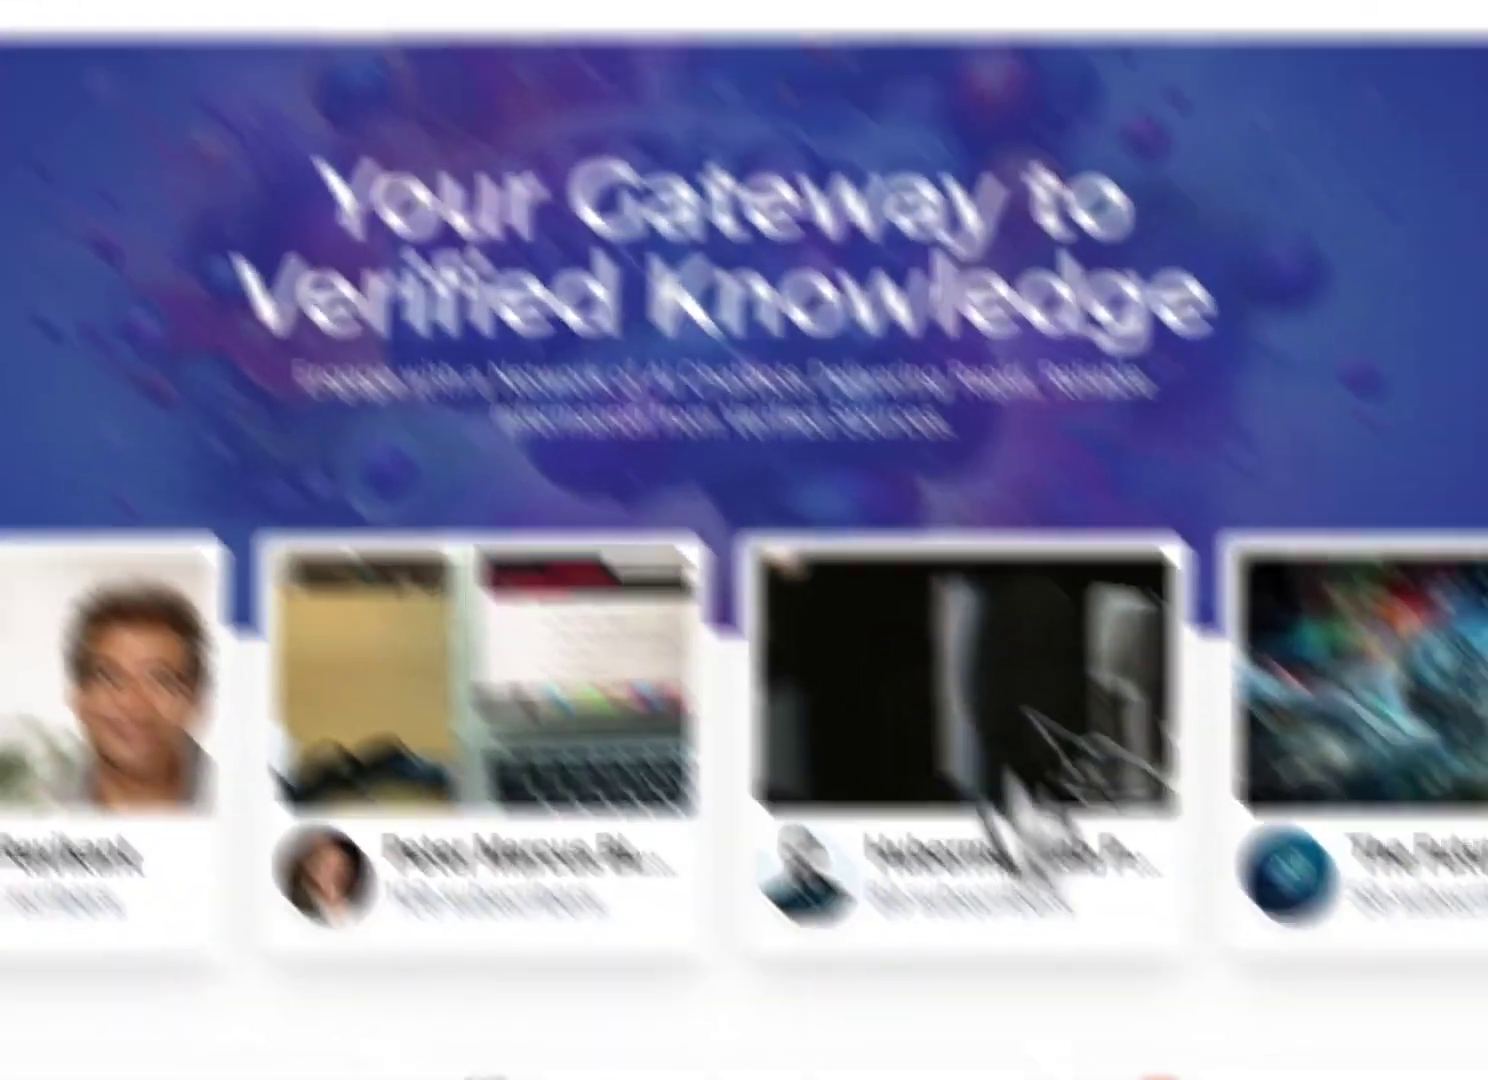
{"action": "scroll", "coordinate": [800, 620], "scroll_direction": "down", "scroll_amount": 20}
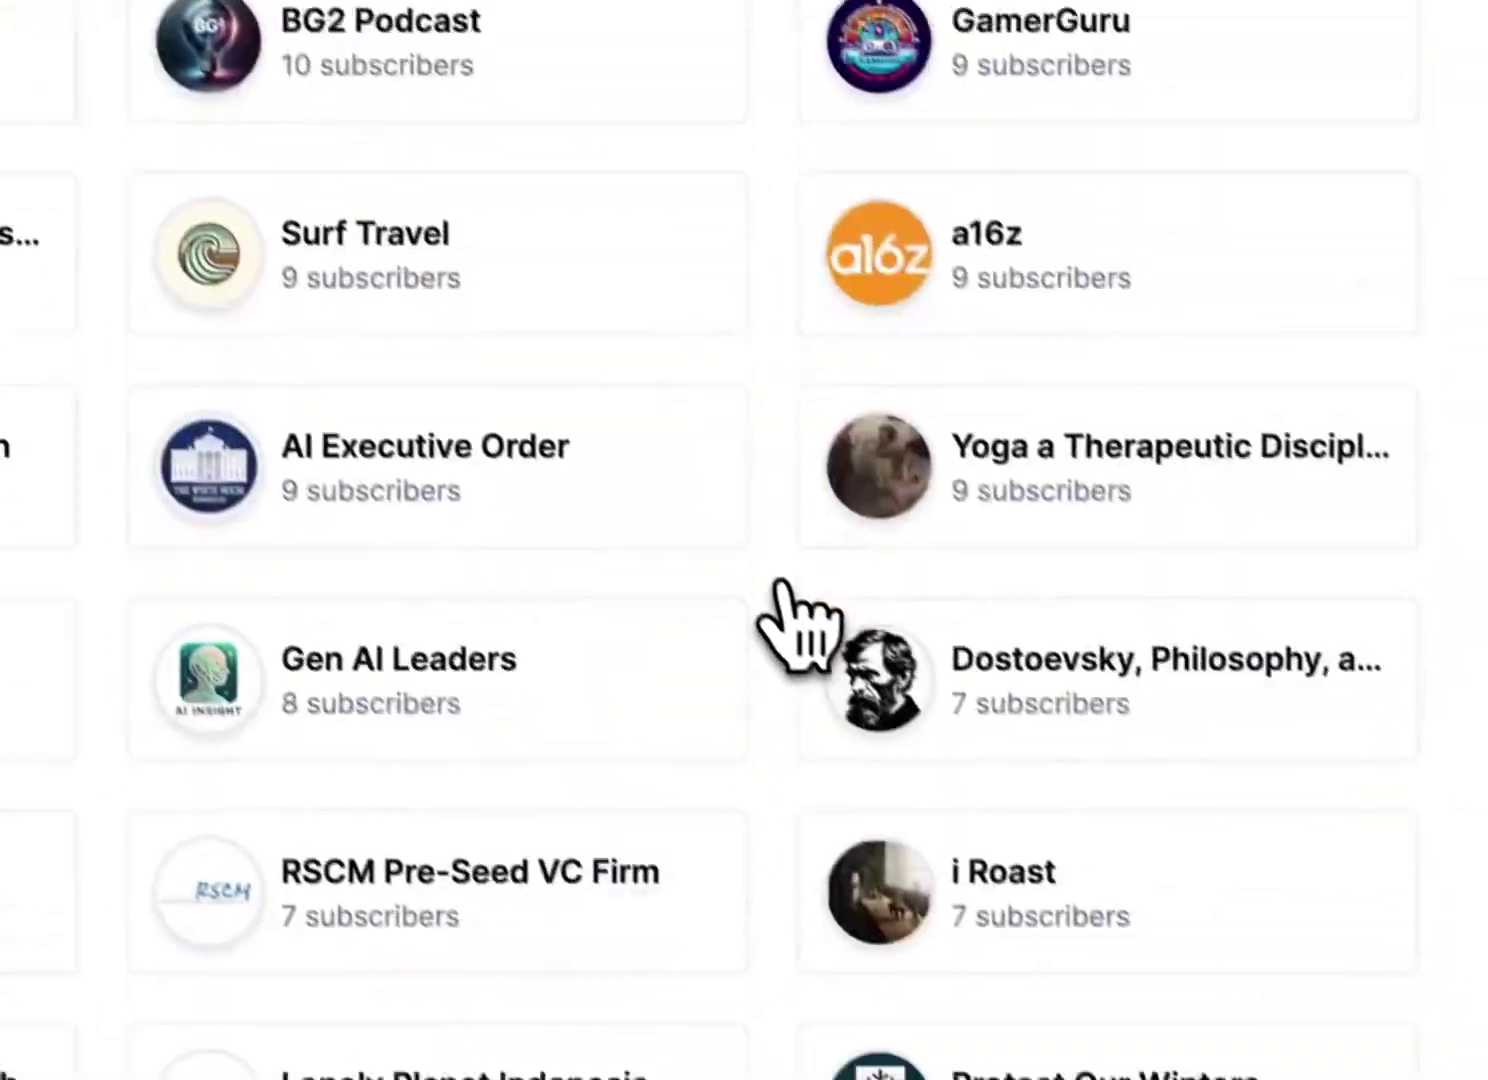
{"action": "scroll", "coordinate": [912, 705], "scroll_direction": "up", "scroll_amount": 20}
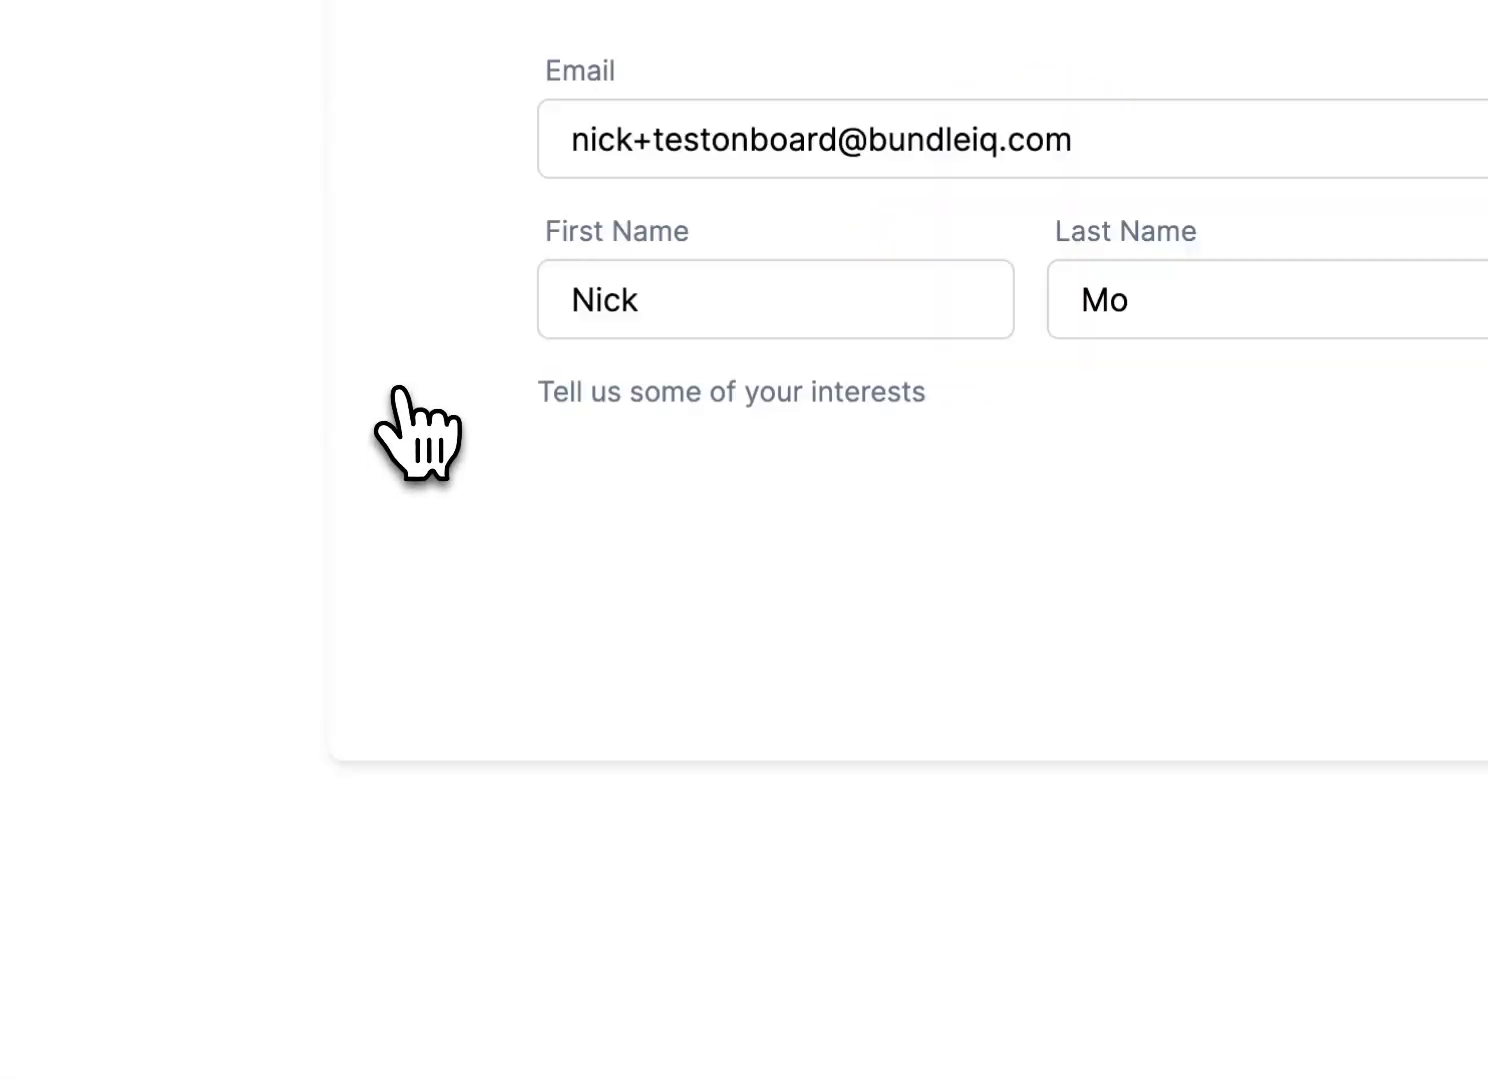
Ask the Naval Ravikant chatbot the suggested question on Naval's perspective on finding meaning and purpose in life, and read its answer
{"action": "left_click", "coordinate": [1077, 648]}
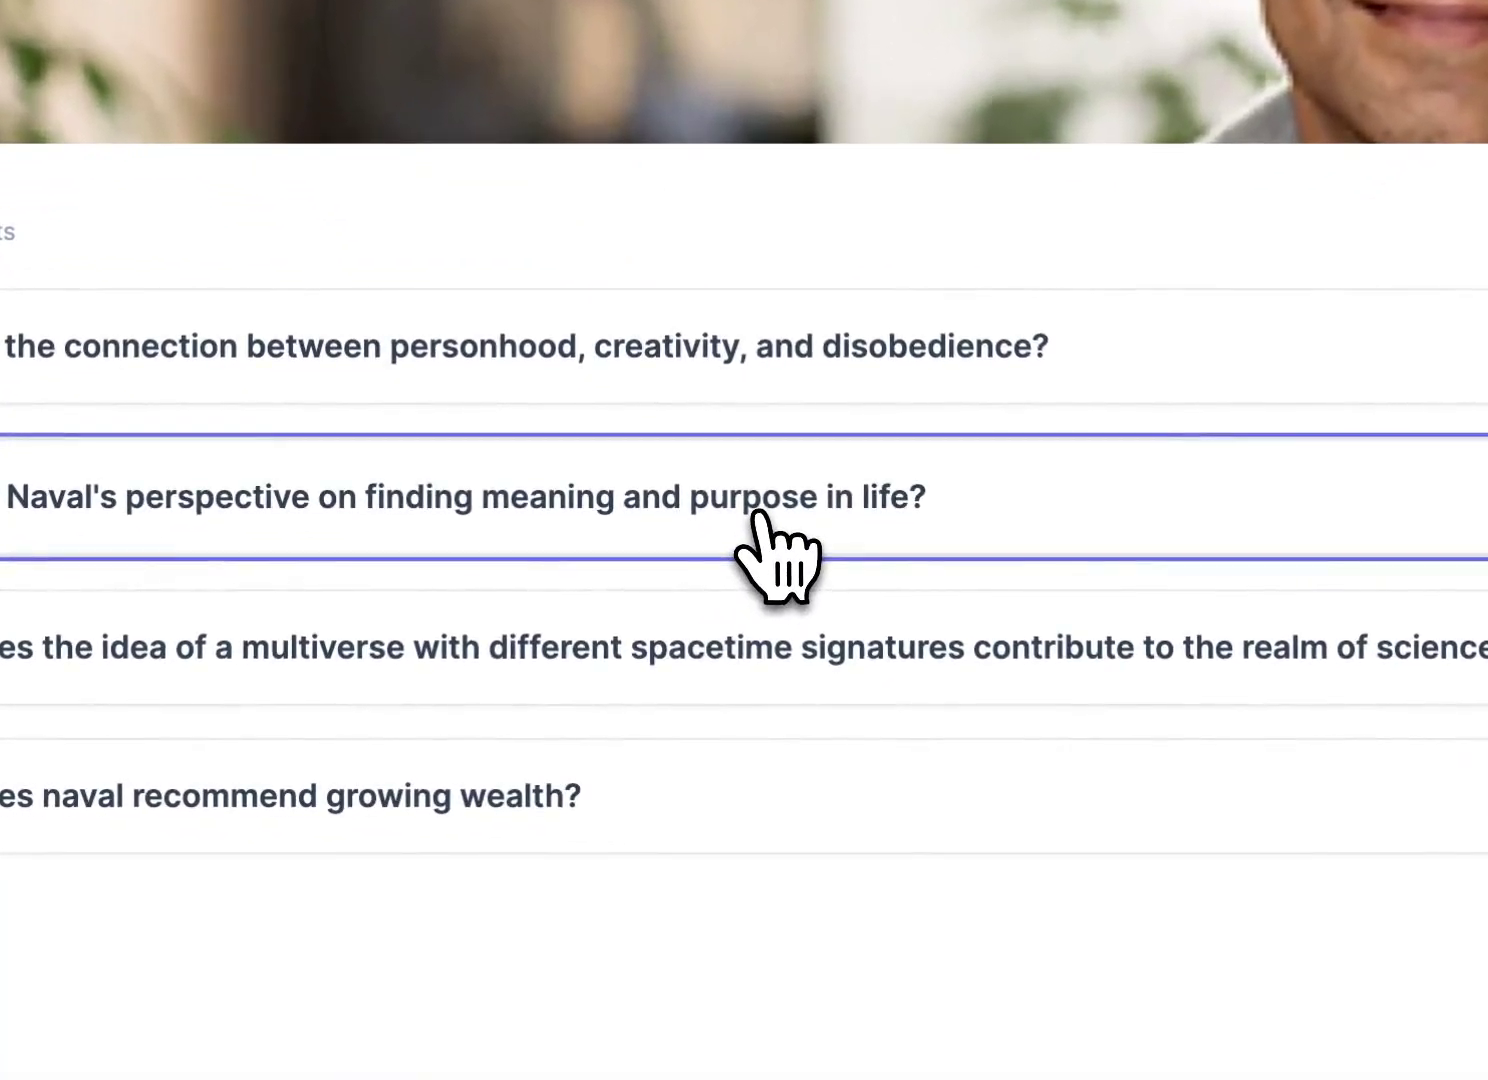
{"action": "left_click", "coordinate": [758, 513]}
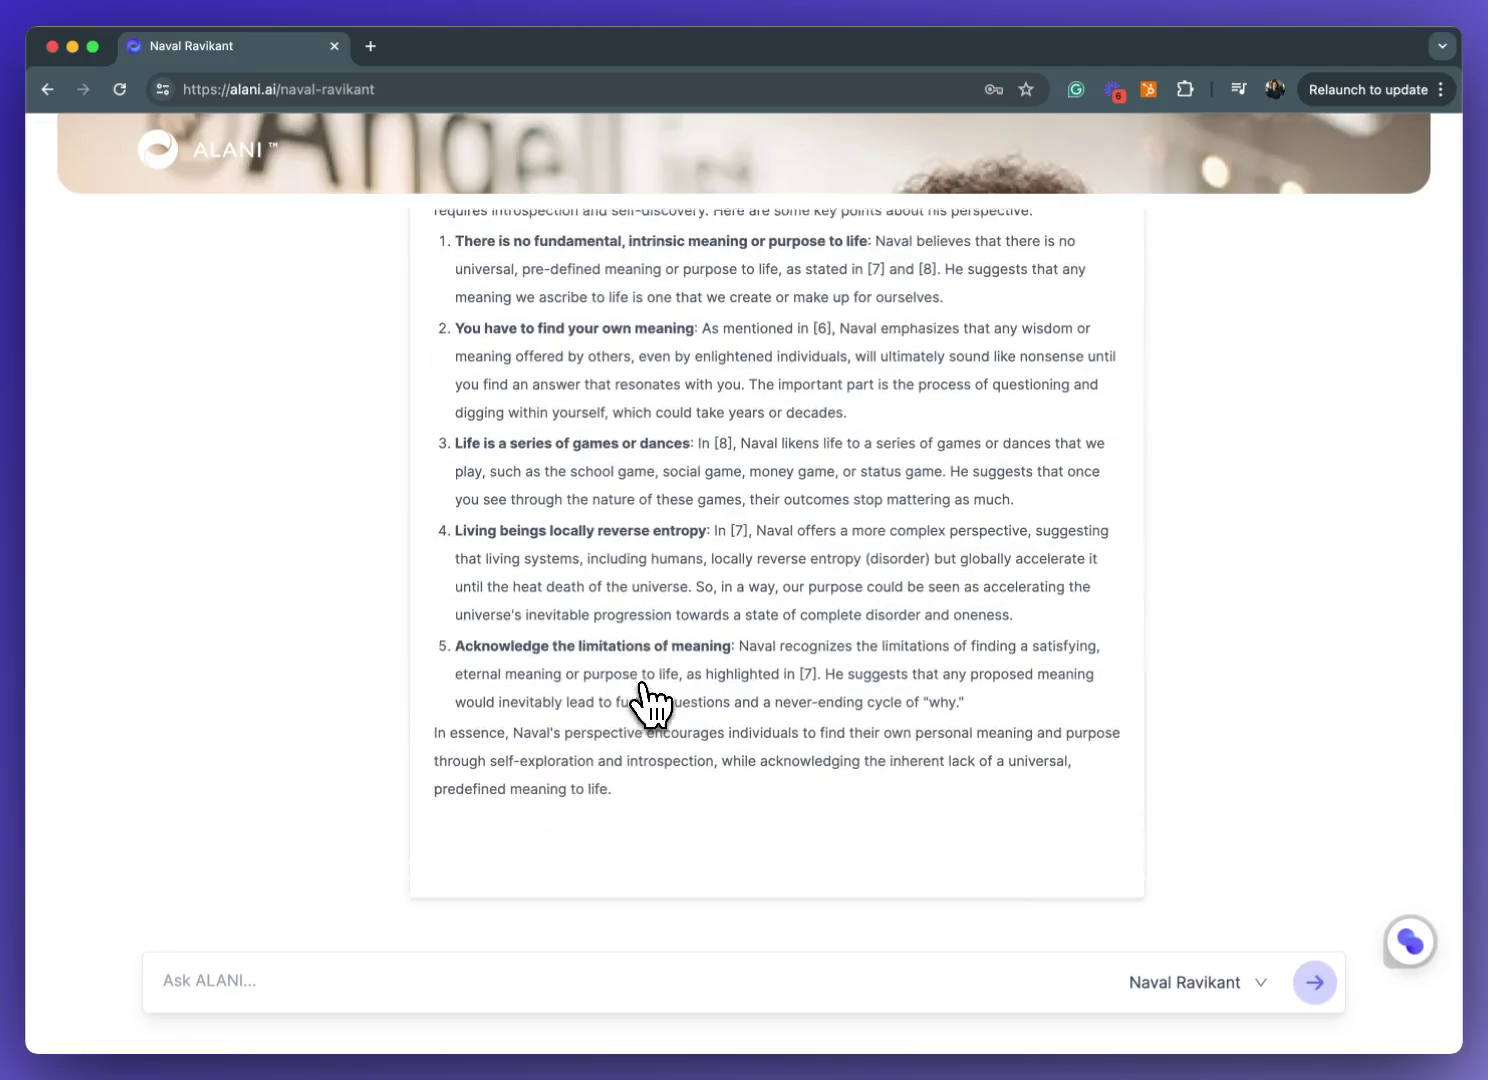
{"action": "scroll", "coordinate": [1072, 687], "scroll_direction": "up", "scroll_amount": 5}
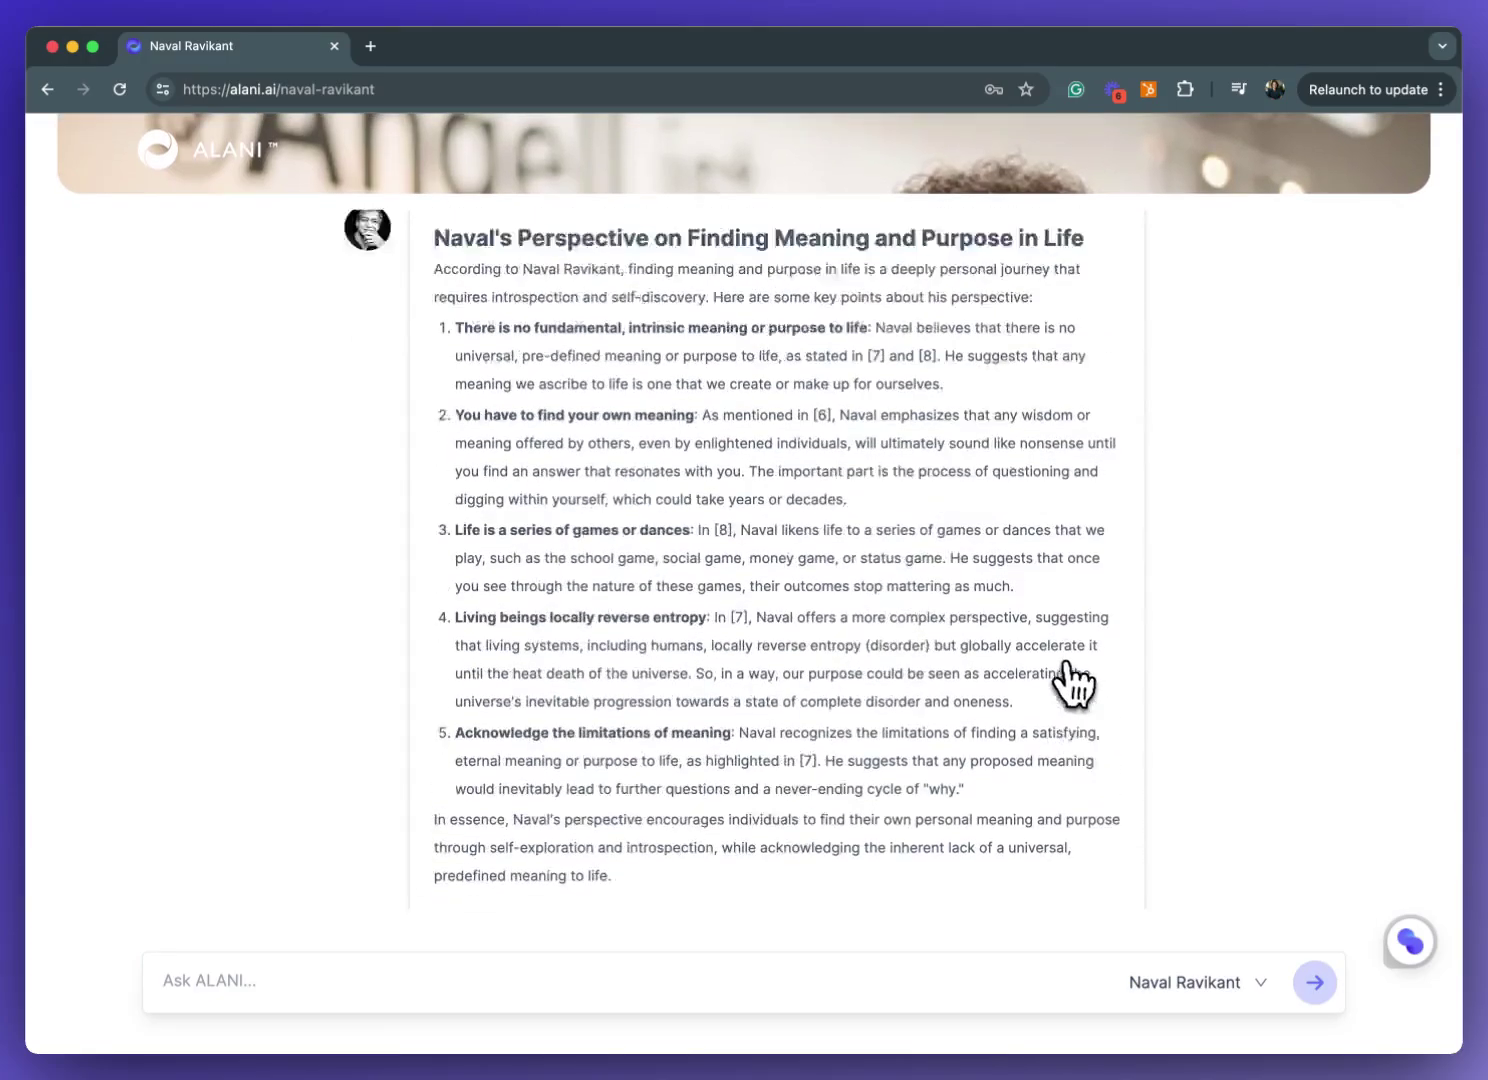
{"action": "scroll", "coordinate": [1079, 740], "scroll_direction": "down", "scroll_amount": 5}
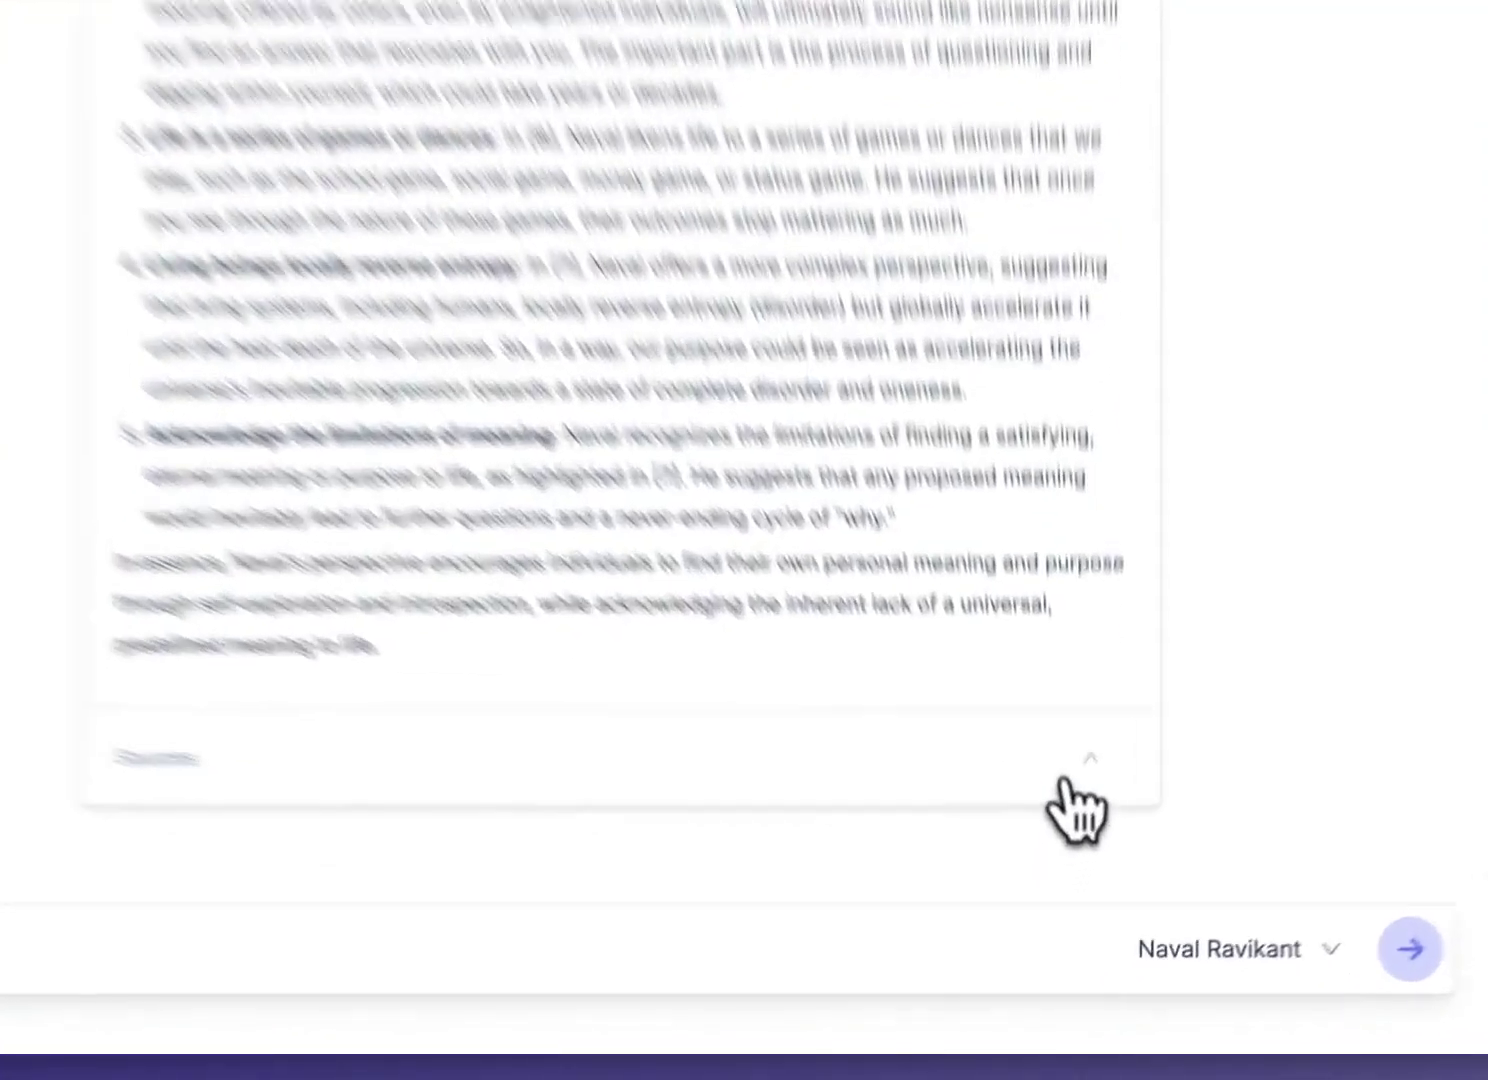
Open the answer's cited video source, The Angel Philosopher, at its referenced passage and dismiss the suggested videos overlay
{"action": "left_click", "coordinate": [1060, 878]}
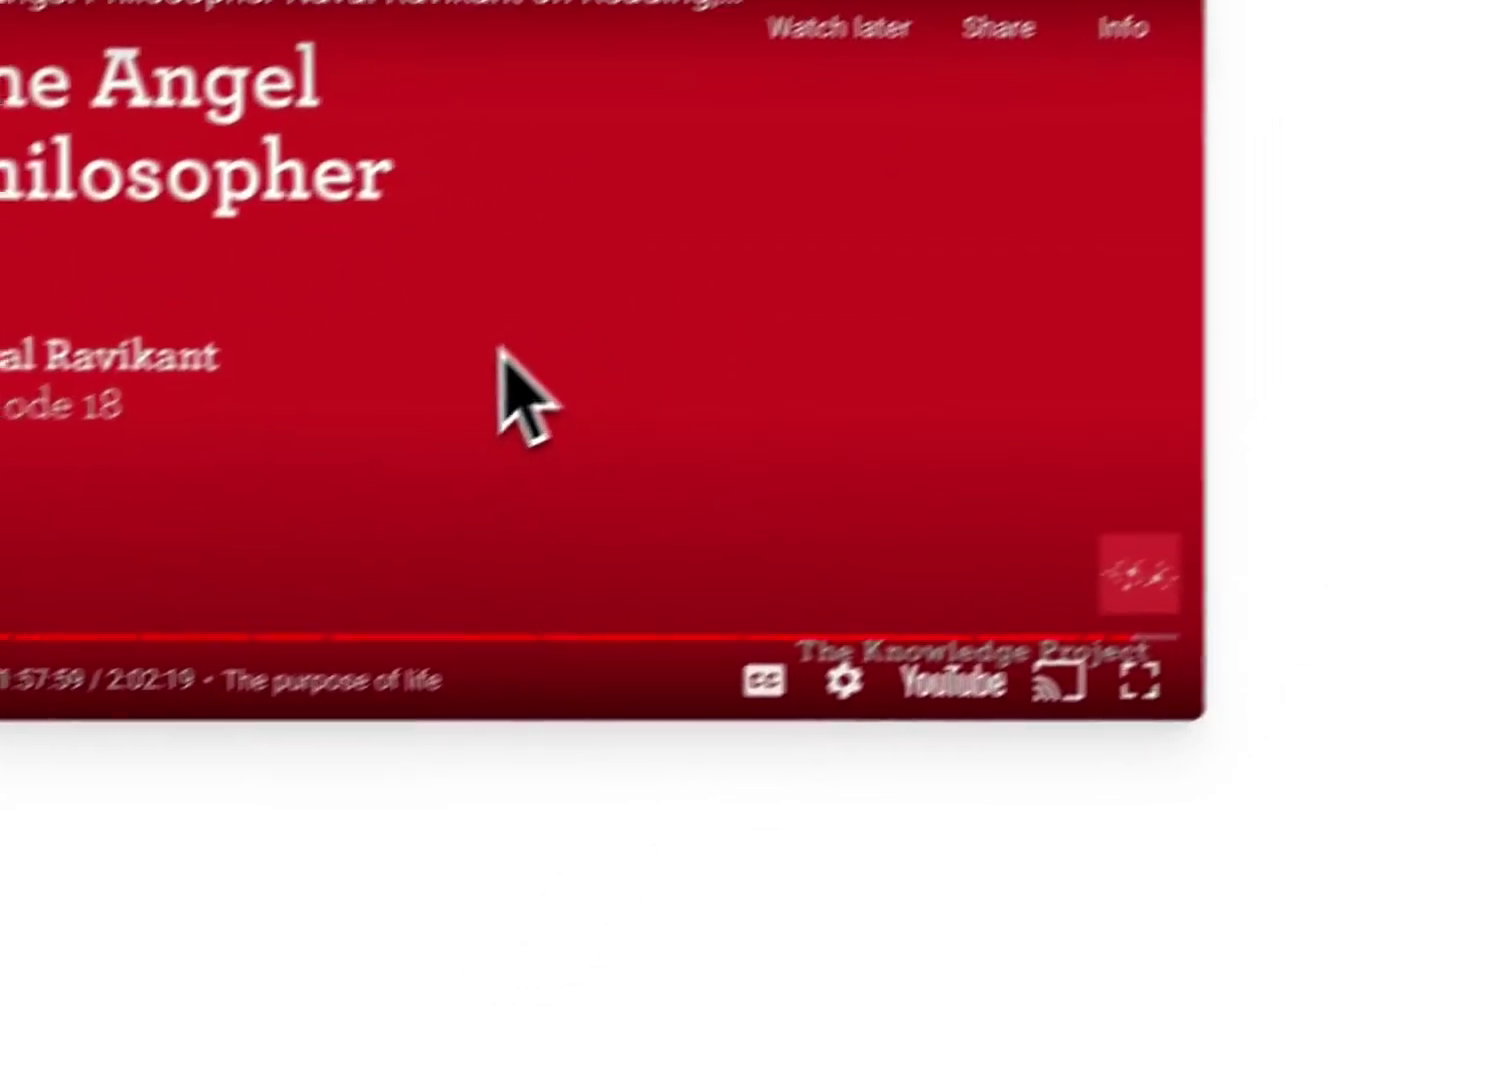
{"action": "left_click", "coordinate": [918, 160]}
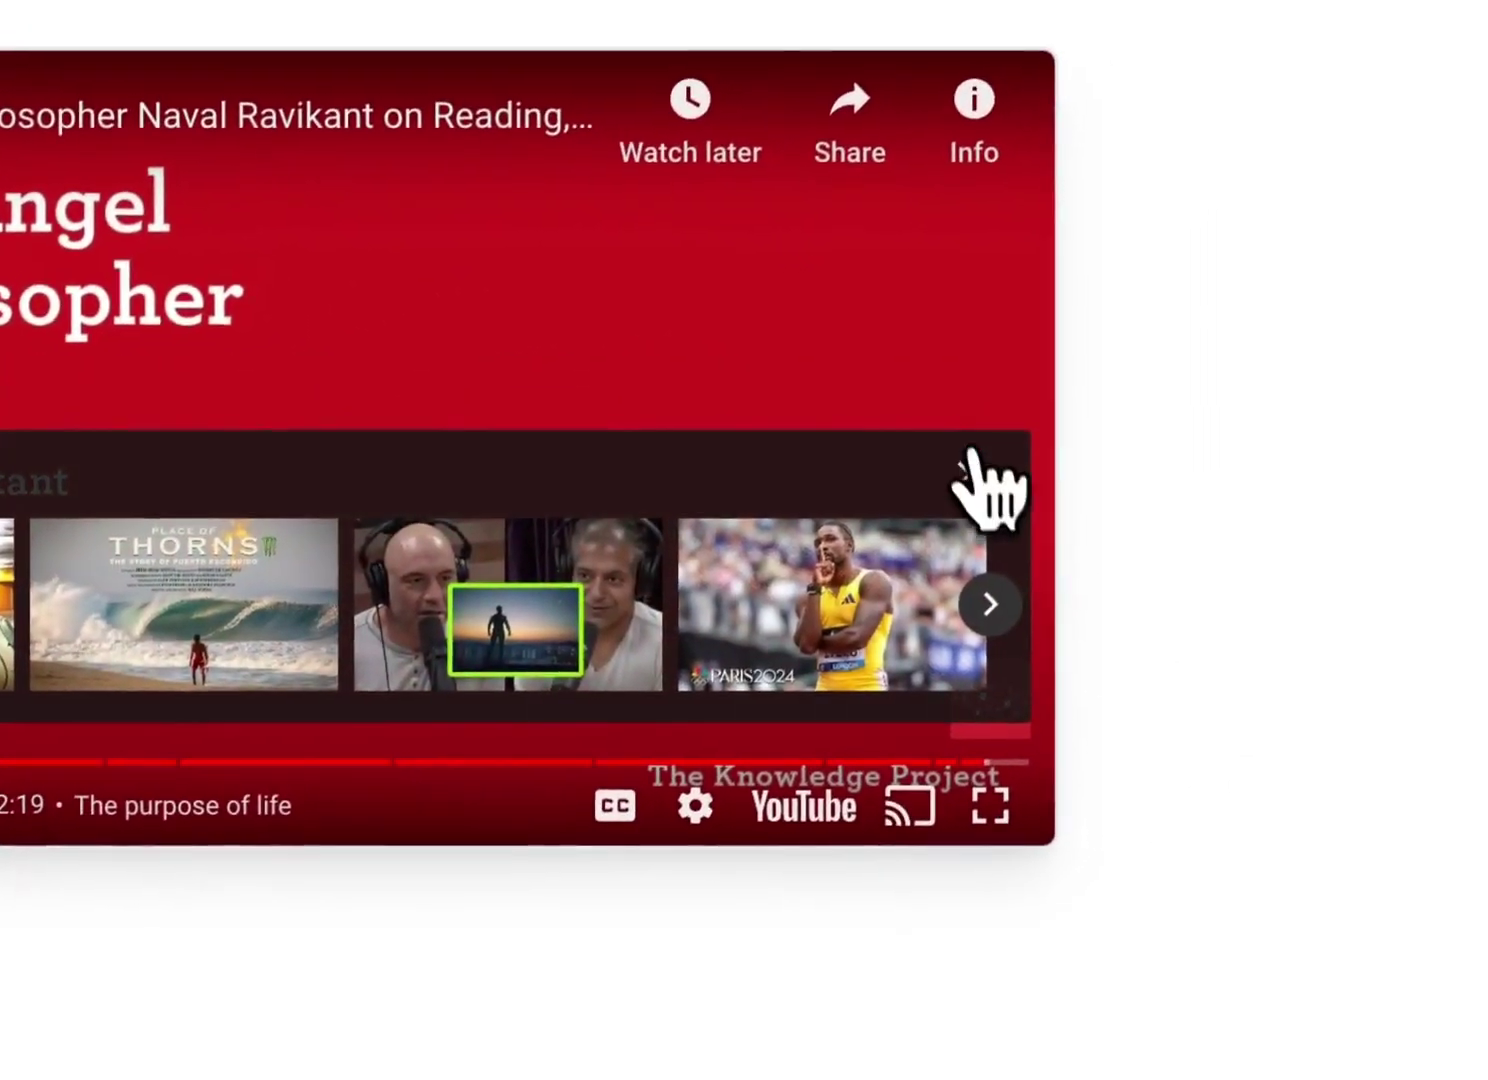
{"action": "left_click", "coordinate": [999, 432]}
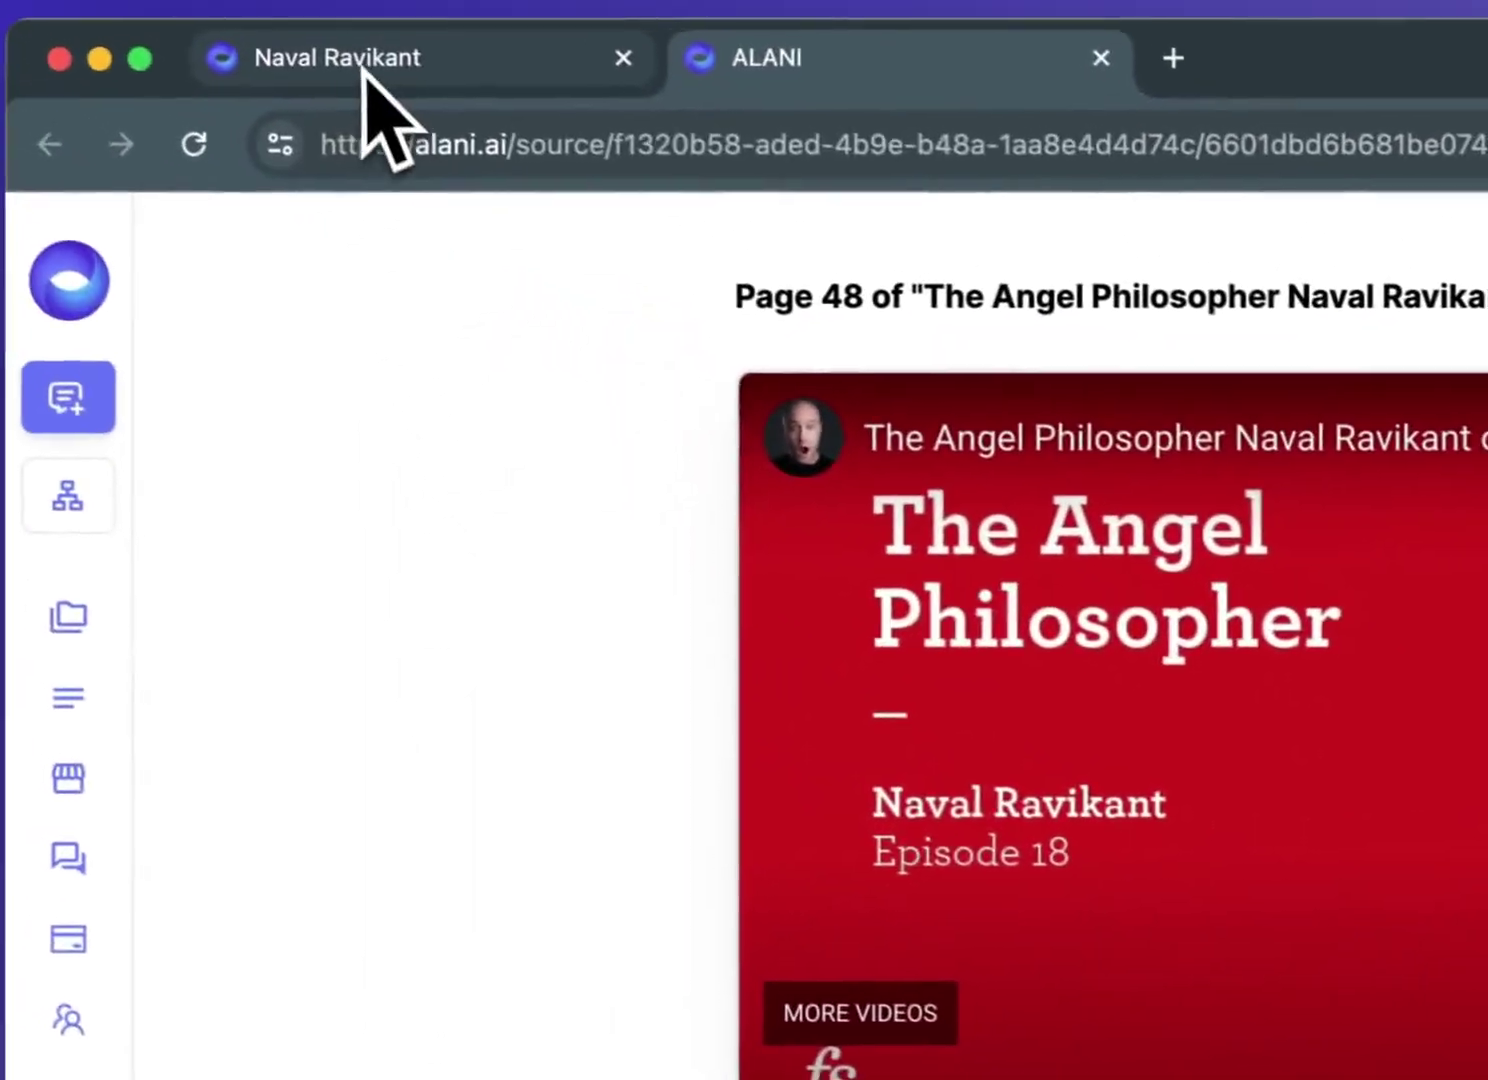
Return to the Naval Ravikant chat and leave it for the marketplace home page
{"action": "left_click", "coordinate": [368, 78]}
{"action": "scroll", "coordinate": [1000, 1000], "scroll_direction": "up", "scroll_amount": 5}
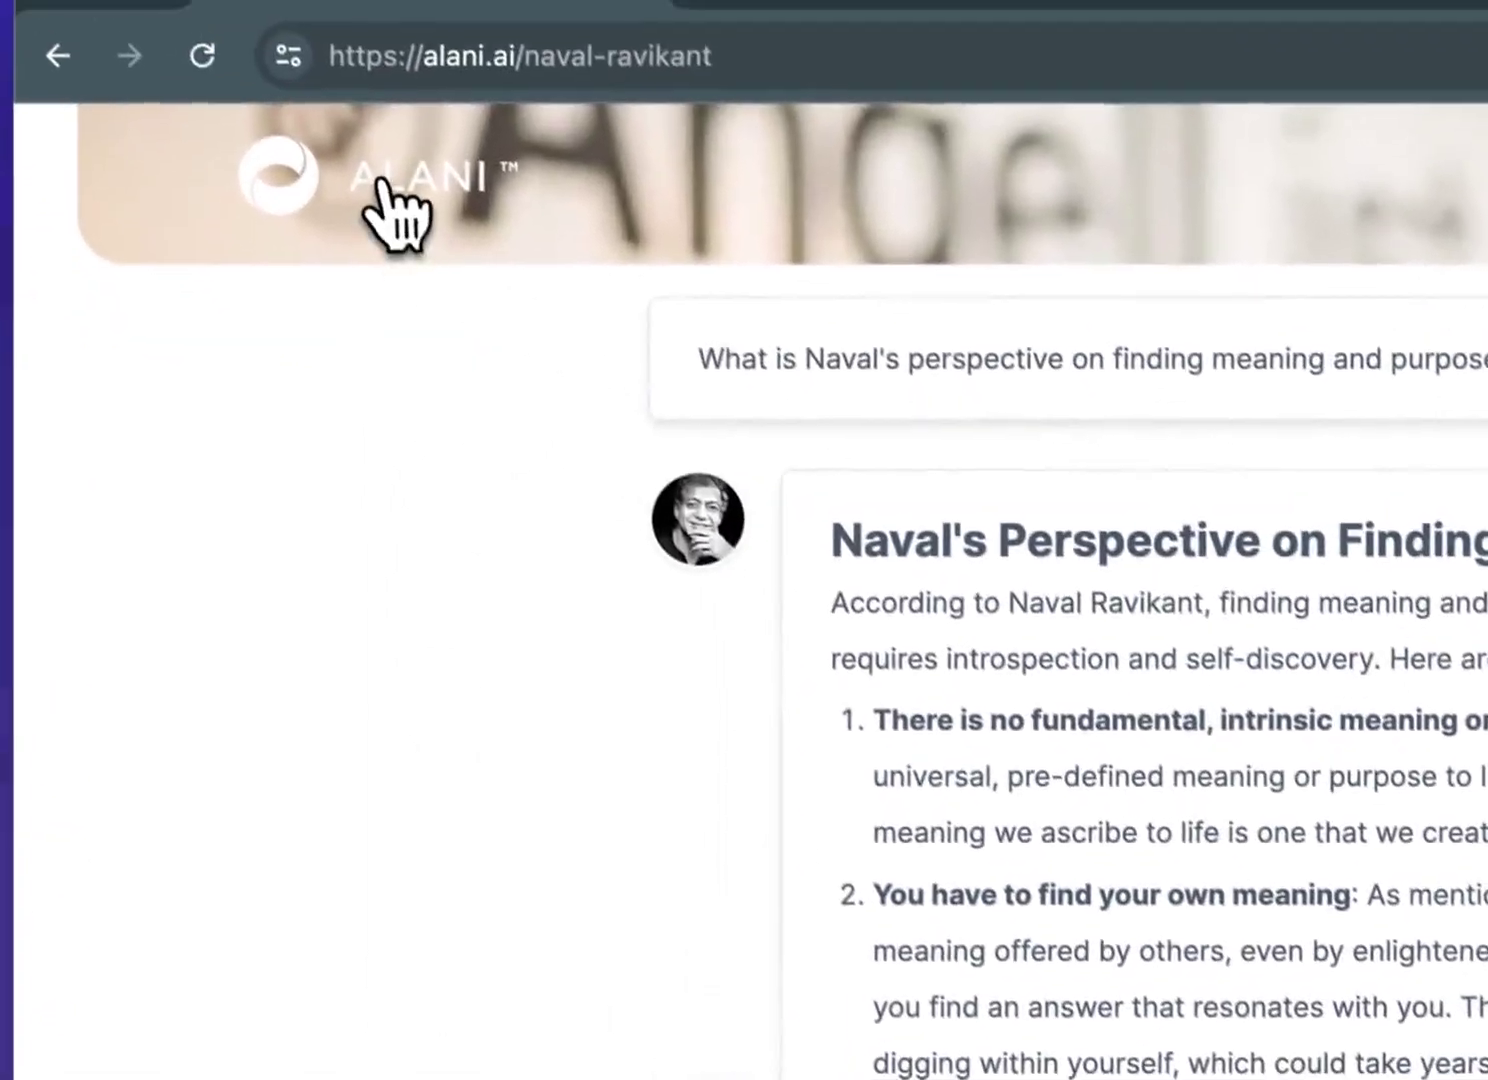
{"action": "left_click", "coordinate": [390, 274]}
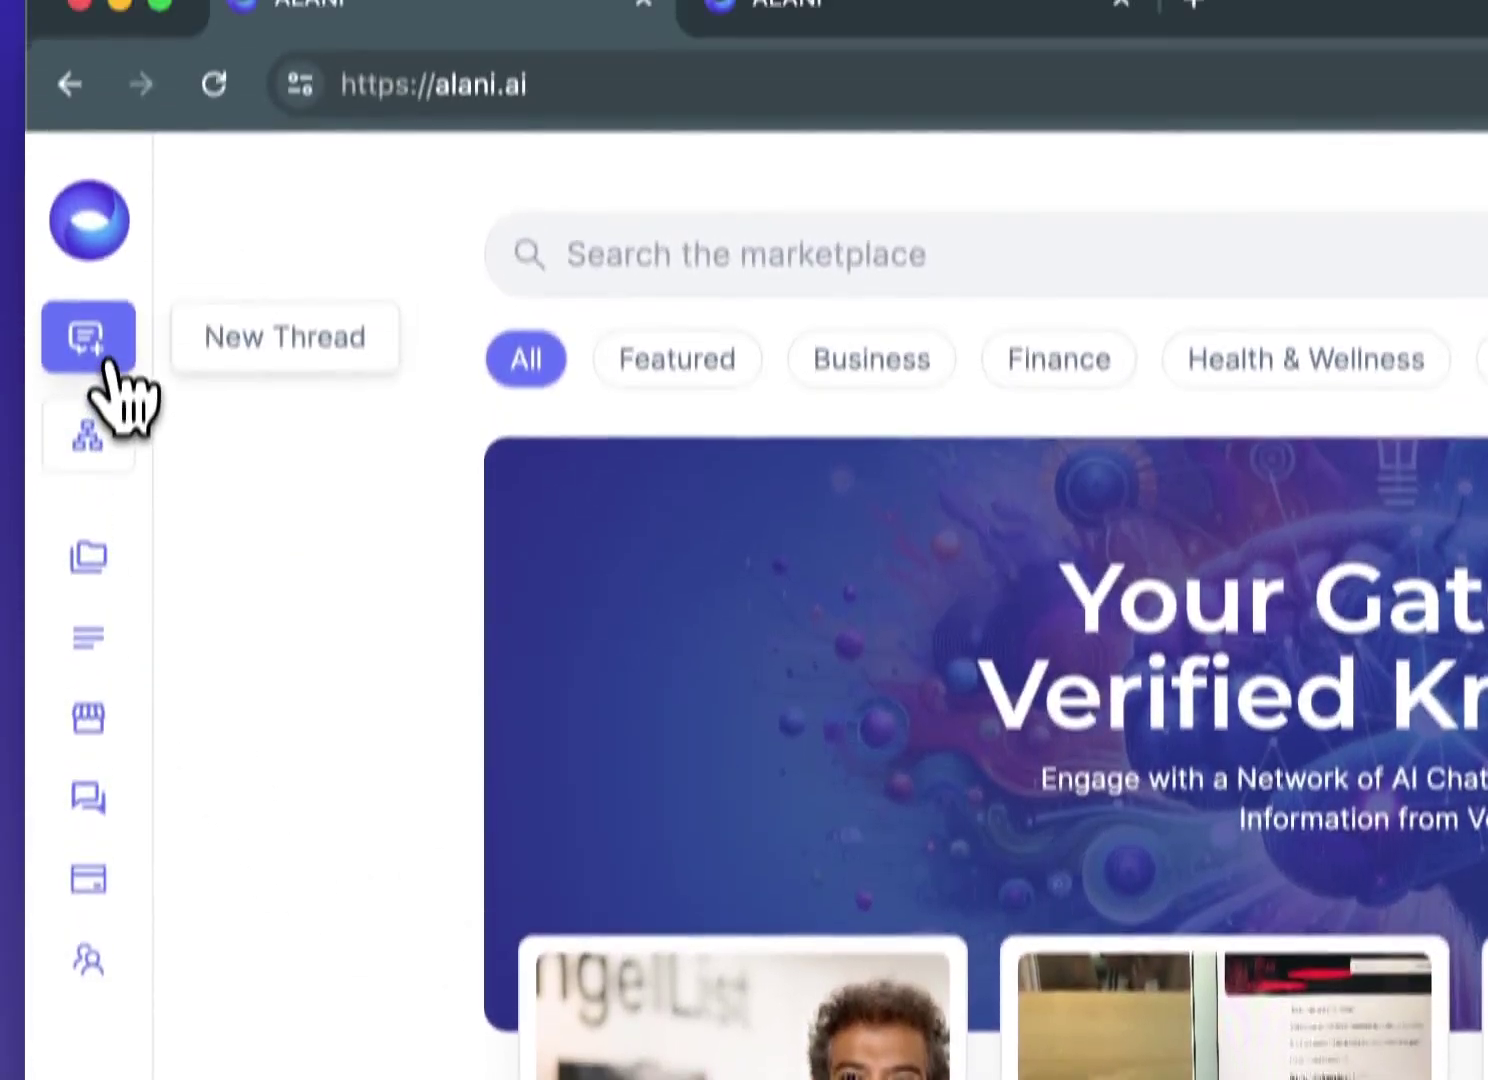
Start a new thread and check its data selection, keeping all docs in the account as the source
{"action": "left_click", "coordinate": [108, 366]}
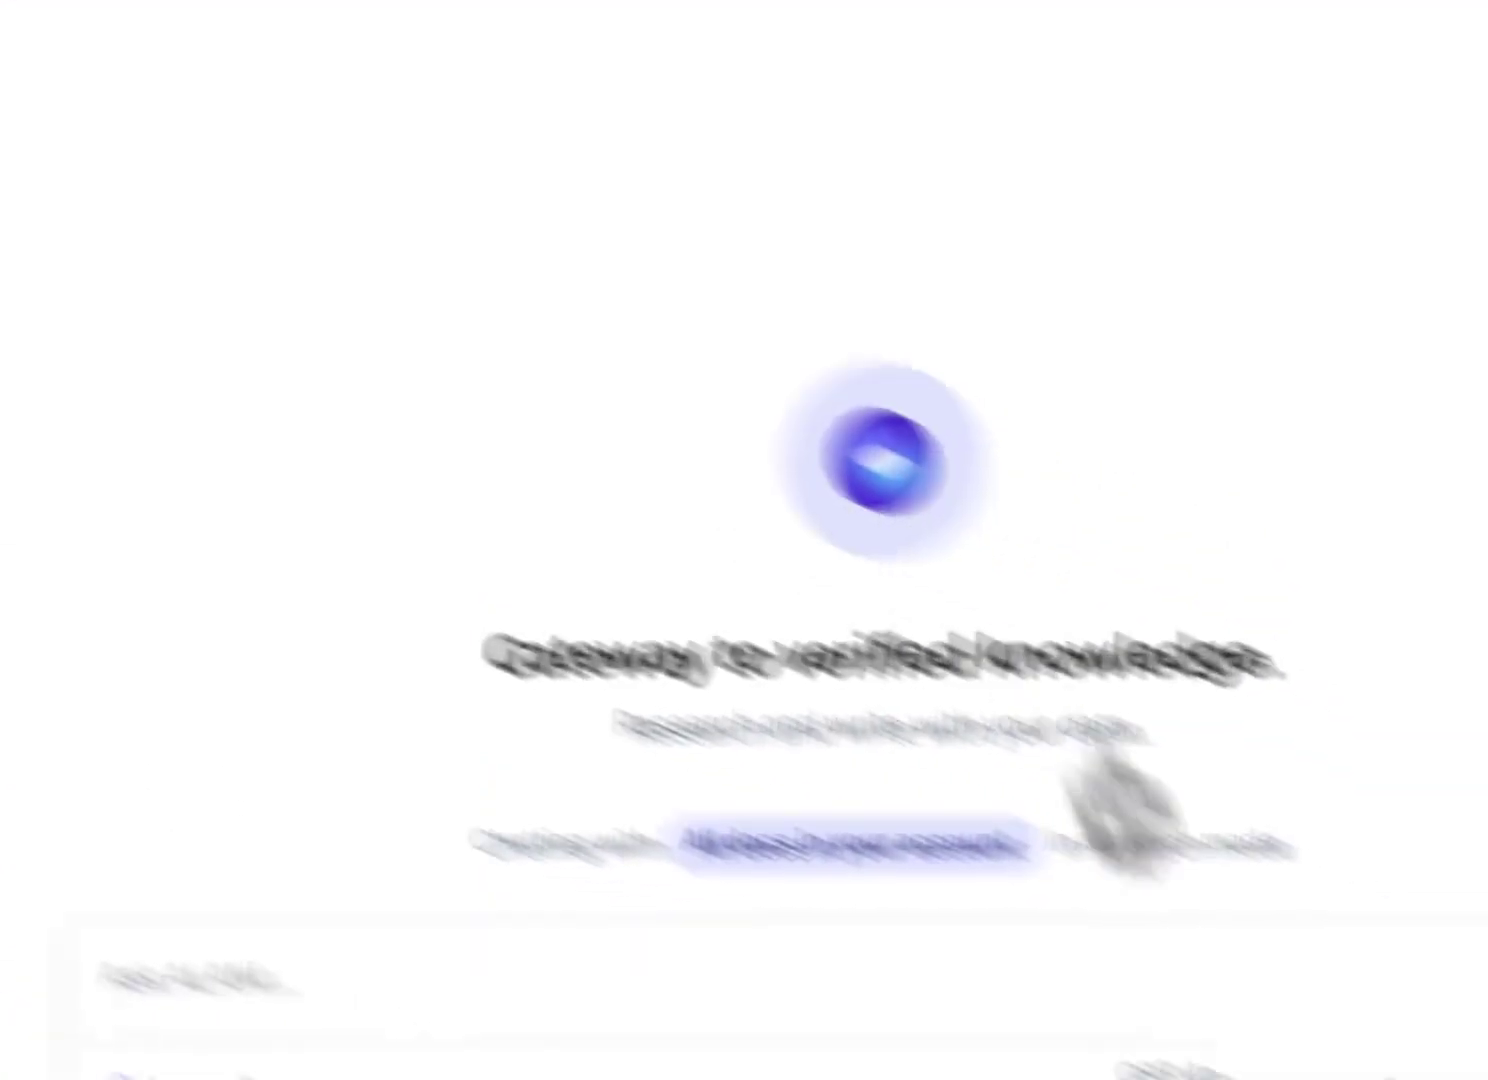
{"action": "left_click", "coordinate": [420, 395]}
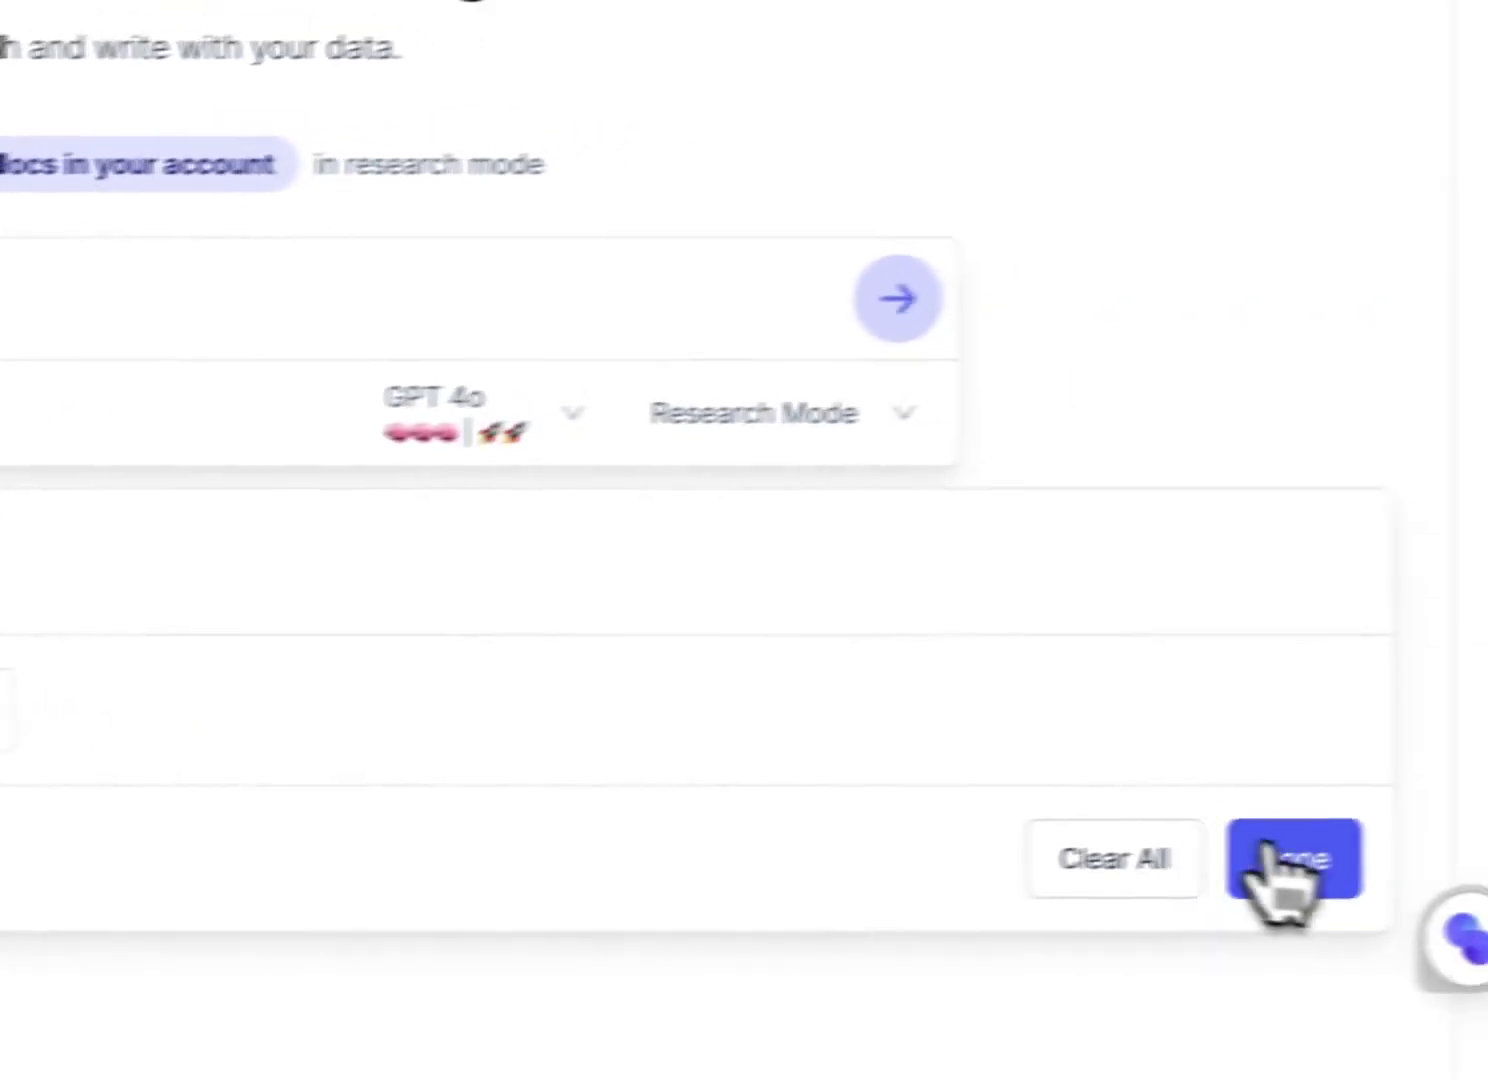
{"action": "left_click", "coordinate": [1487, 851]}
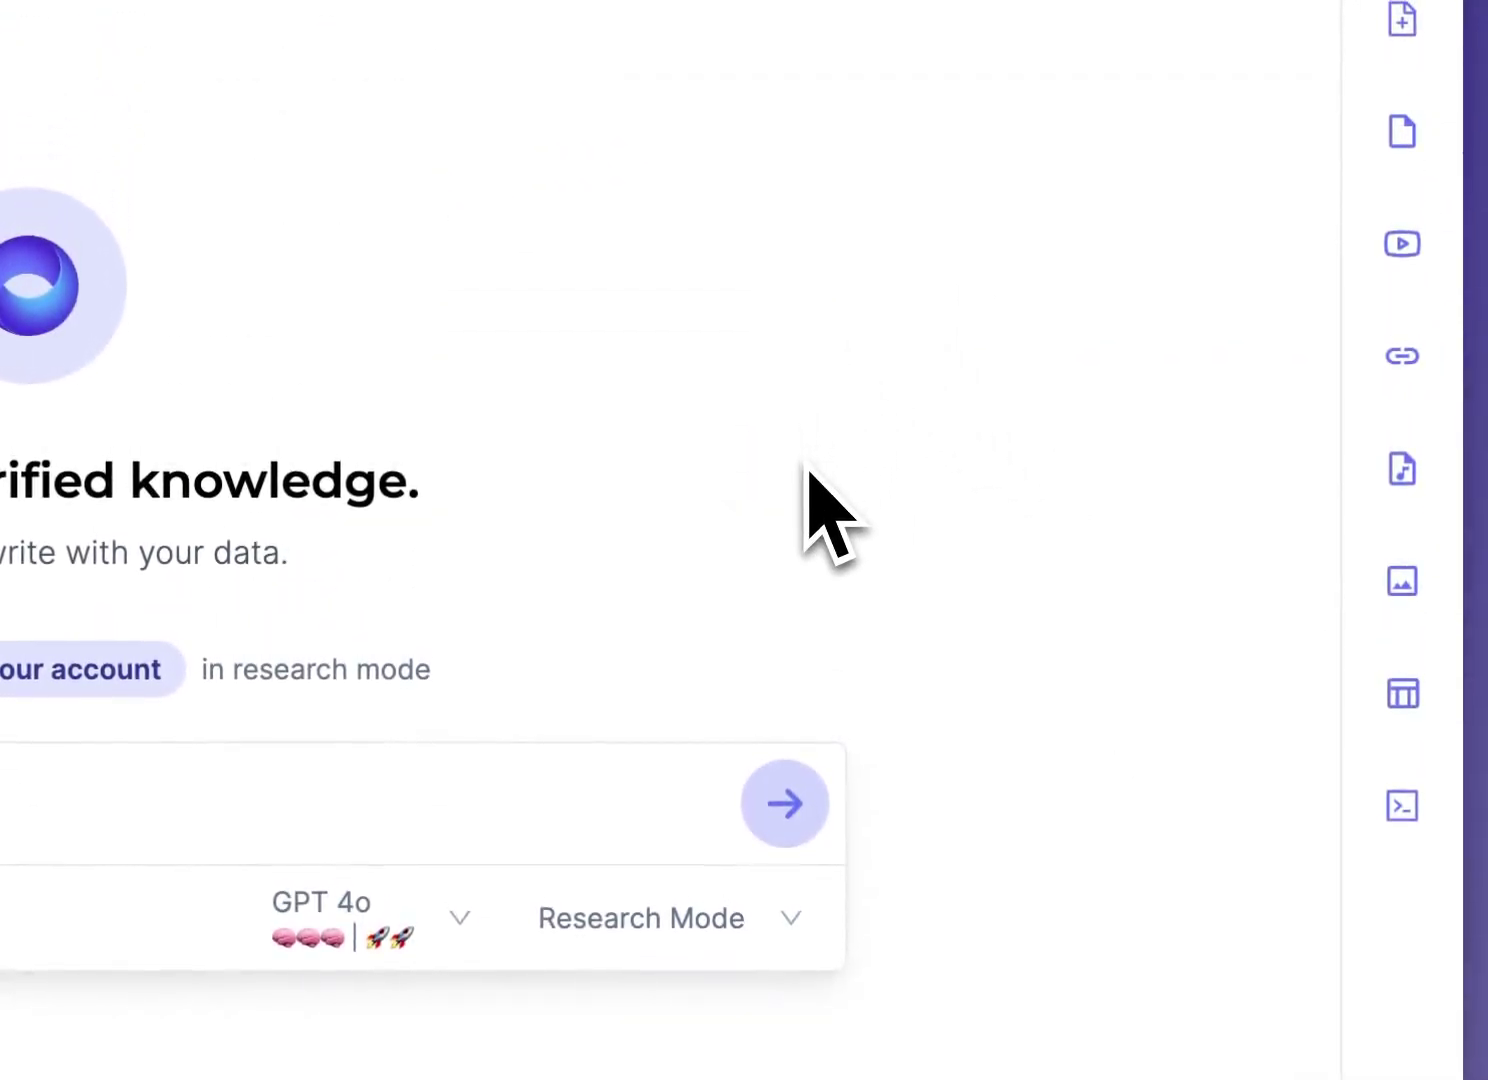